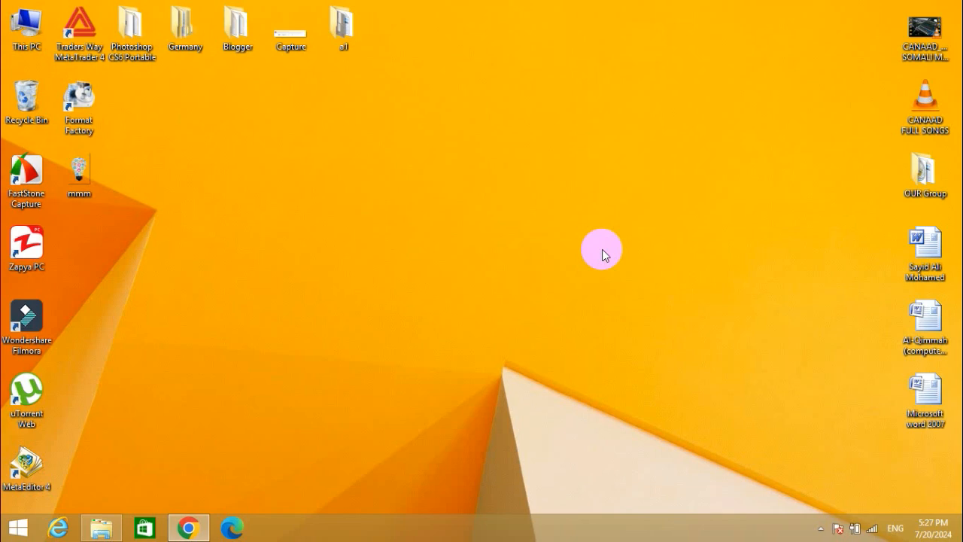
# - Switch to Chrome and view the MAGZILLA header logo on the somalisent.blogspot.com blog
pyautogui.click(188, 528)
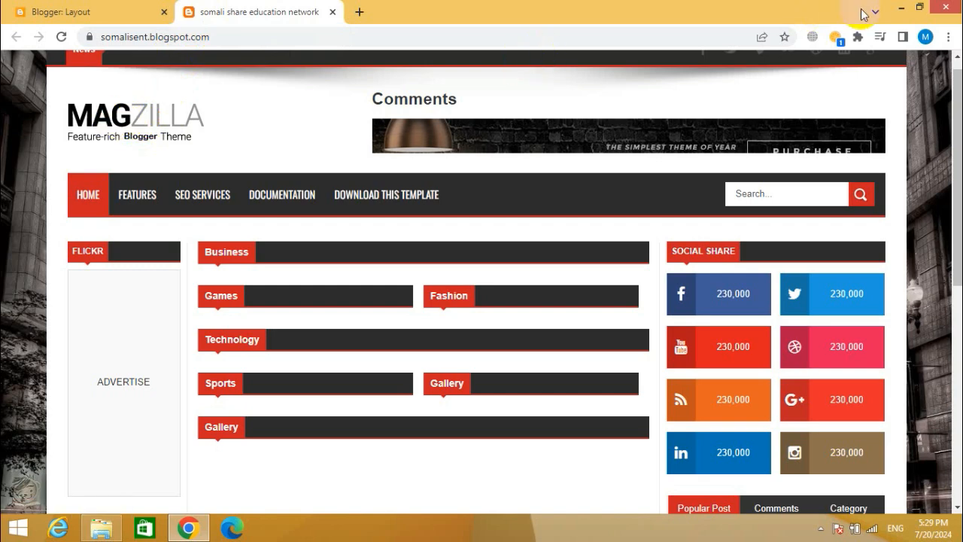
pyautogui.click(899, 9)
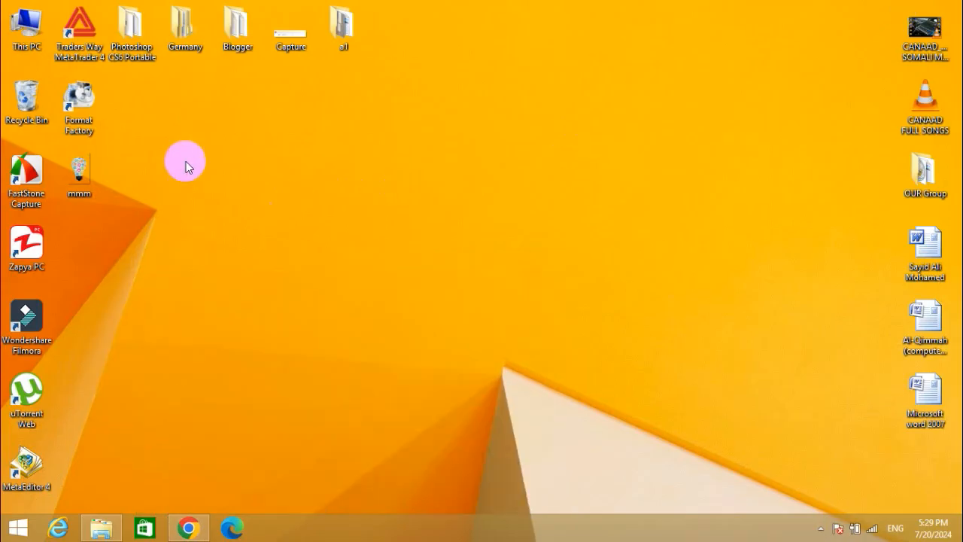
# - Move the mmm image to an empty area of the desktop
pyautogui.moveTo(79, 178); pyautogui.dragTo(190, 252)
pyautogui.click(140, 54)
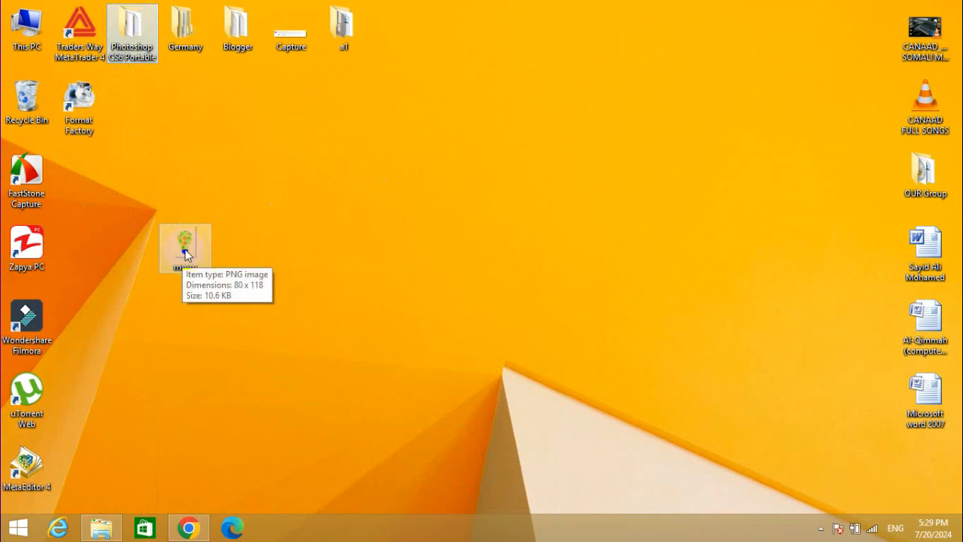
# - Copy the Logo image from the Mag-Zilla folder inside the Blogger folder to the desktop
pyautogui.click(234, 31)
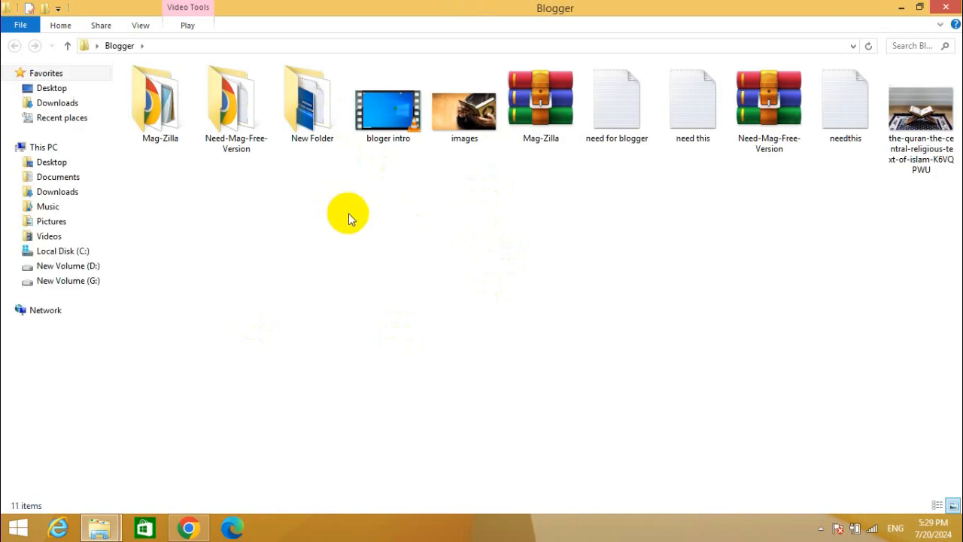
pyautogui.doubleClick(164, 134)
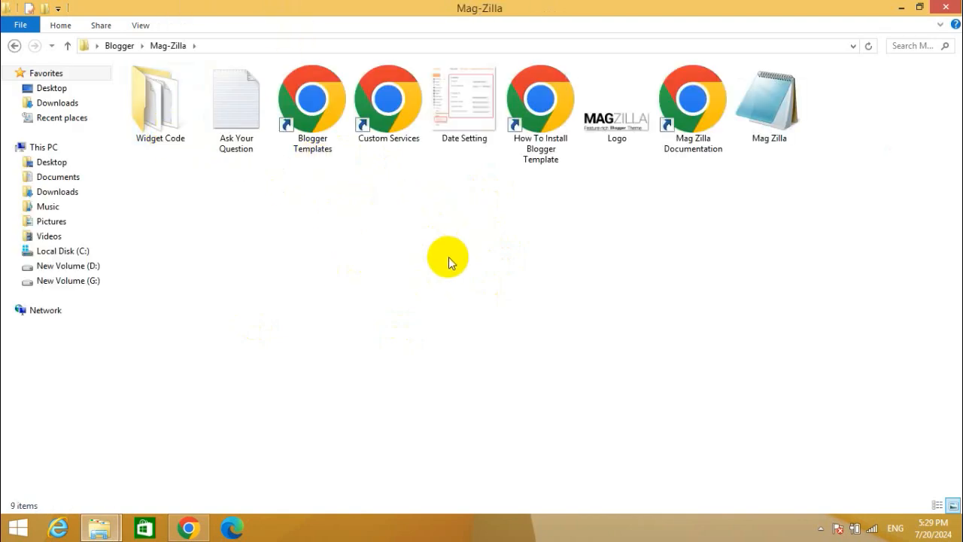
pyautogui.click(616, 125)
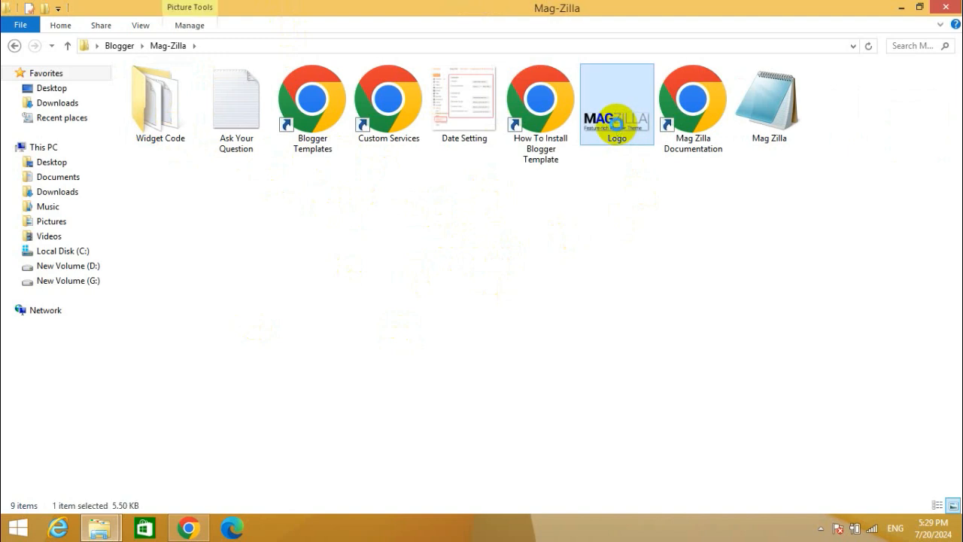
pyautogui.click(901, 8)
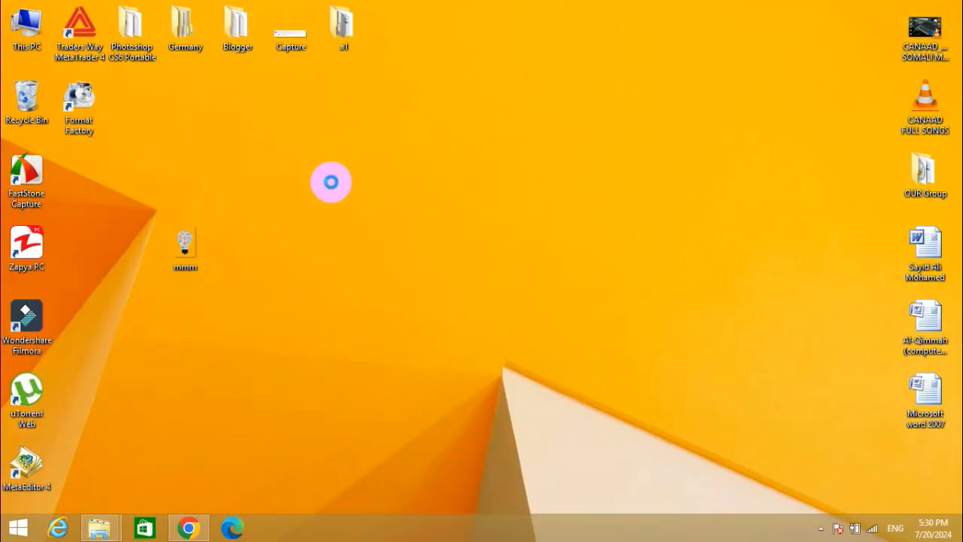
pyautogui.rightClick(331, 187)
pyautogui.click(334, 189)
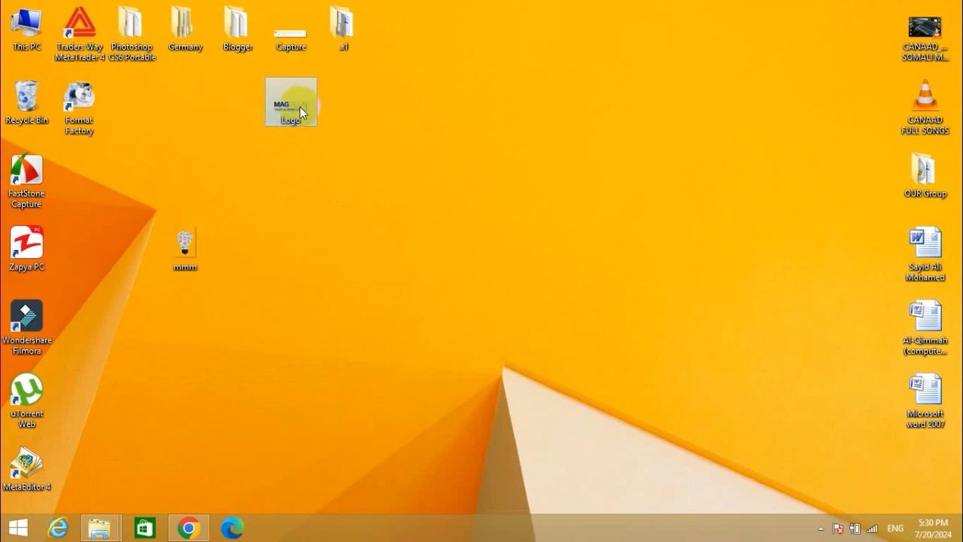
pyautogui.moveTo(287, 104)
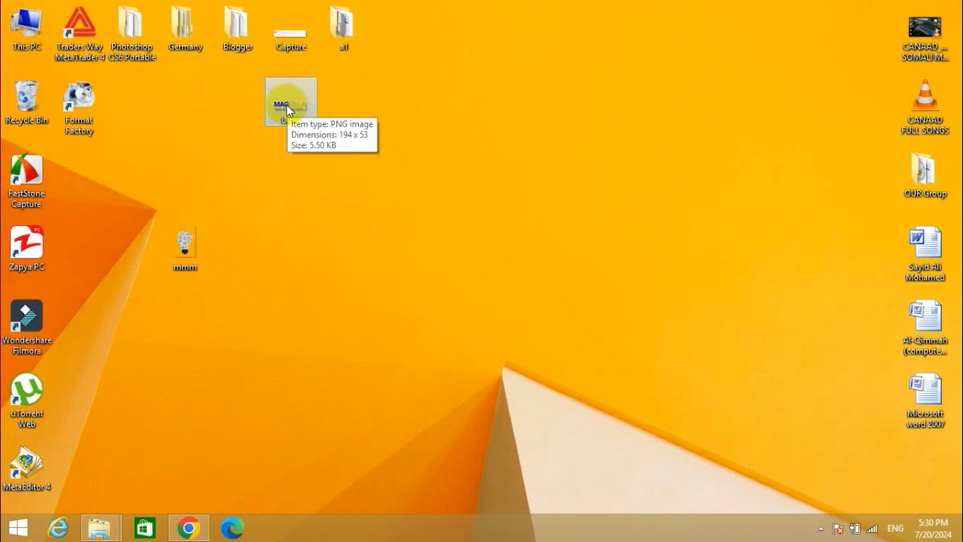
# - Launch PSCS6 from the Photoshop CS6 Portable folder with the en_US language
pyautogui.click(135, 23)
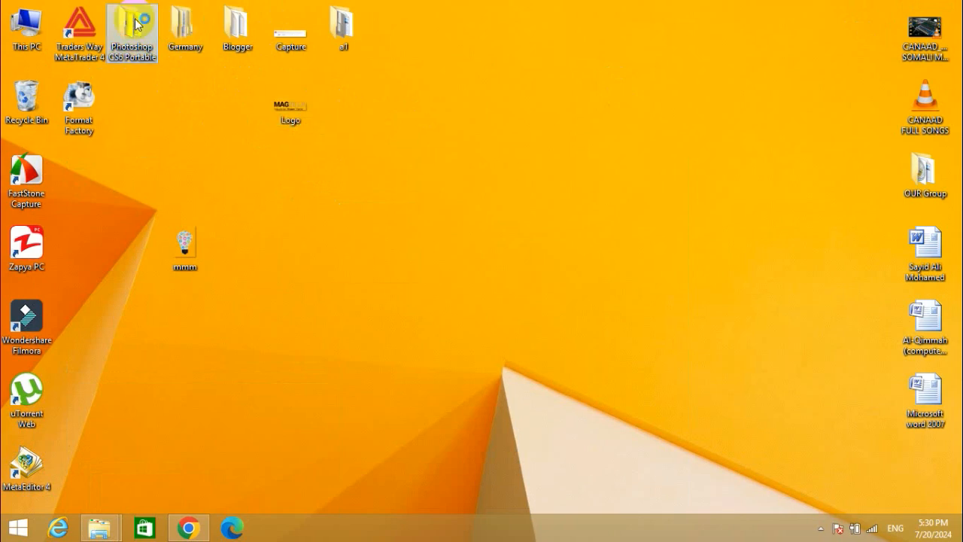
pyautogui.doubleClick(135, 23)
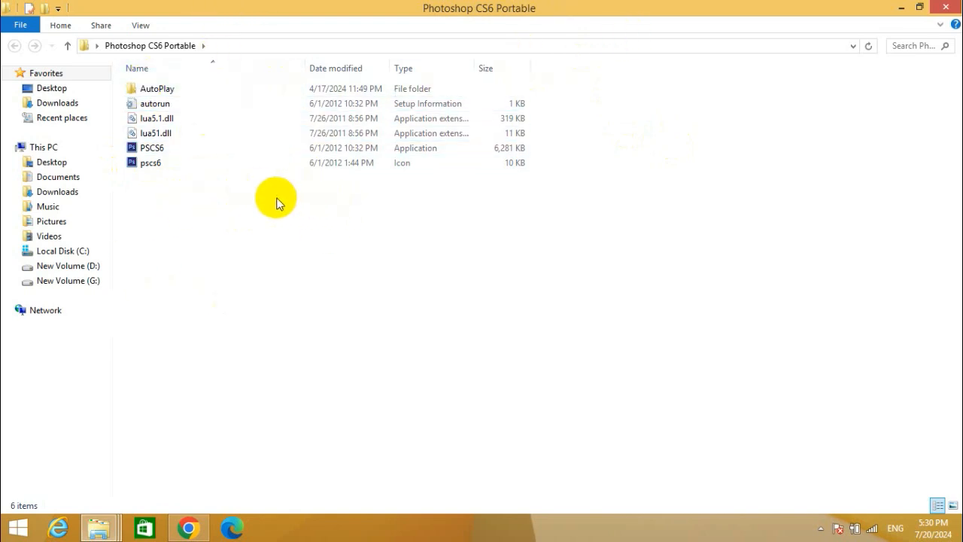
pyautogui.click(236, 153)
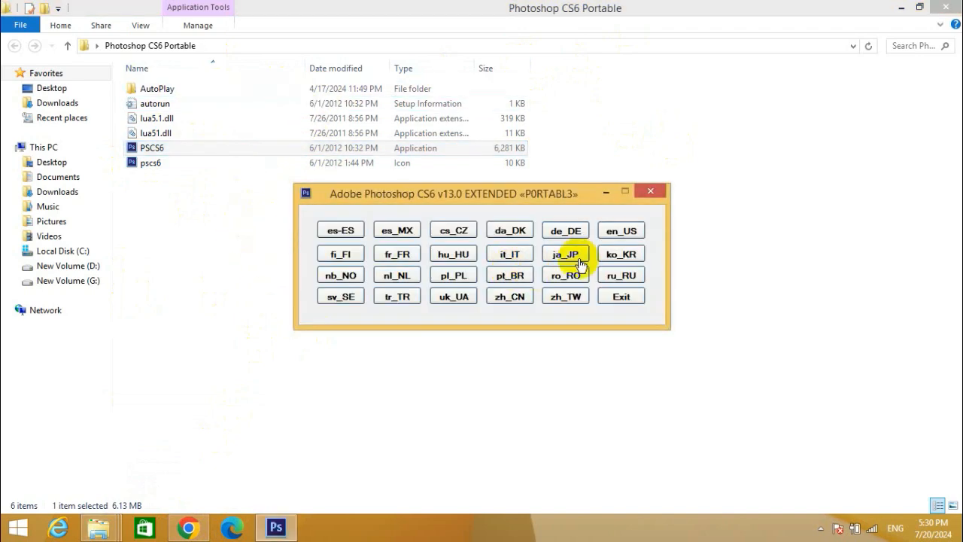
pyautogui.click(620, 232)
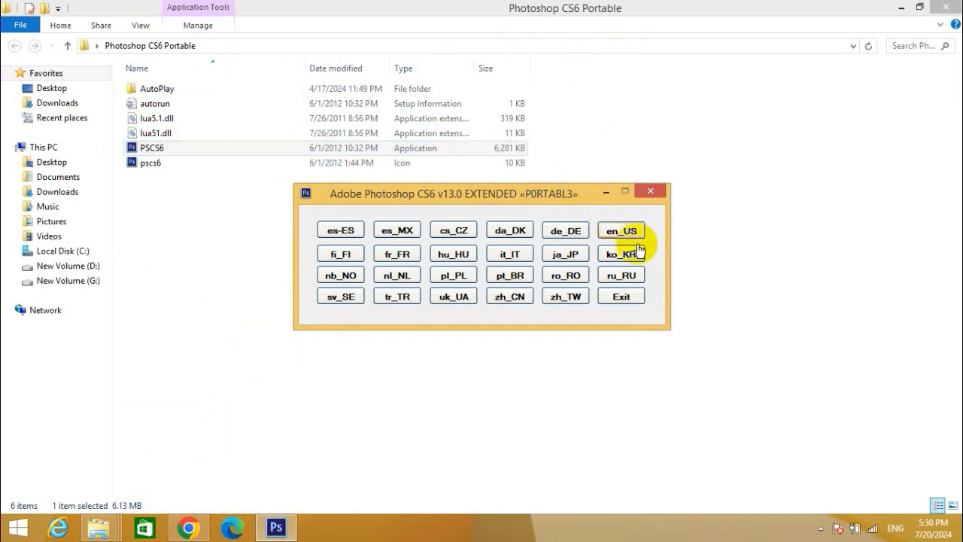
pyautogui.click(623, 233)
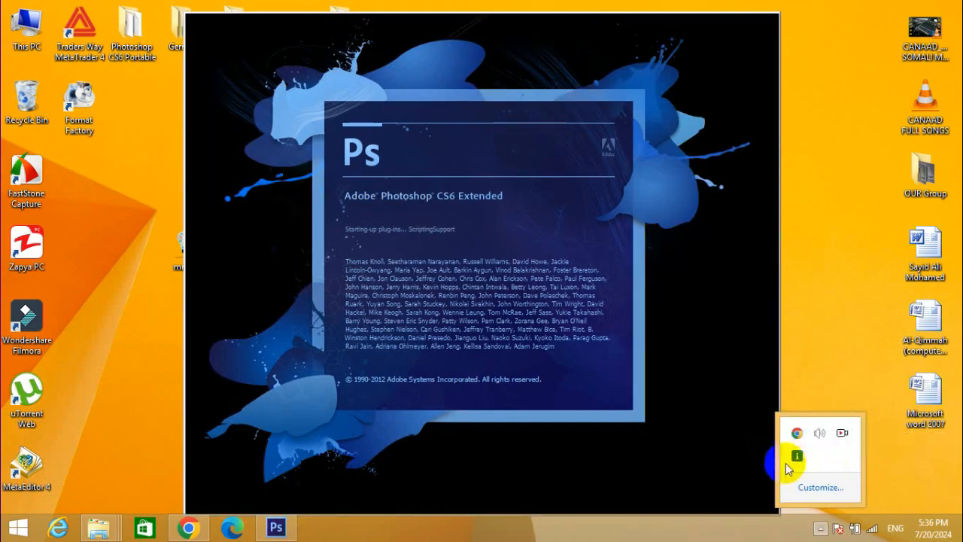
pyautogui.rightClick(778, 527)
pyautogui.click(820, 528)
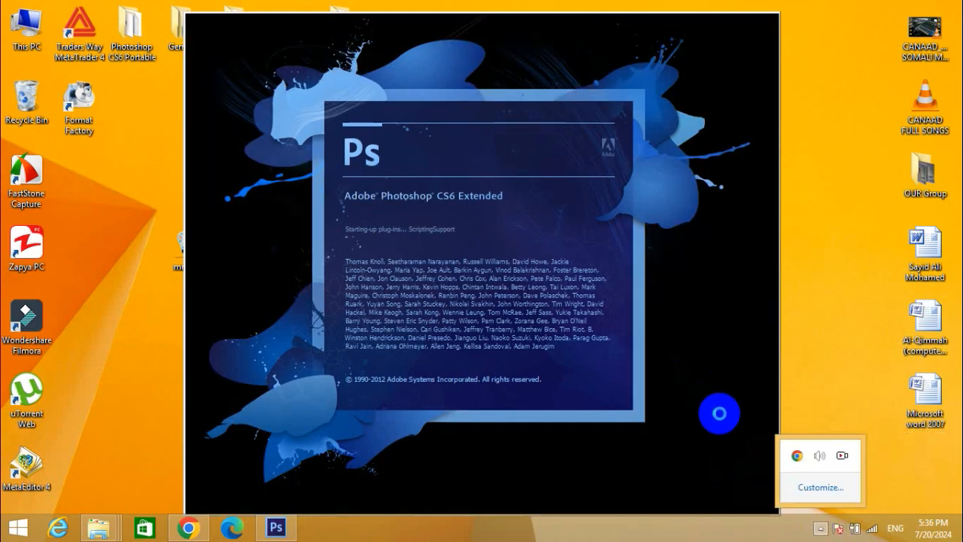
pyautogui.click(719, 413)
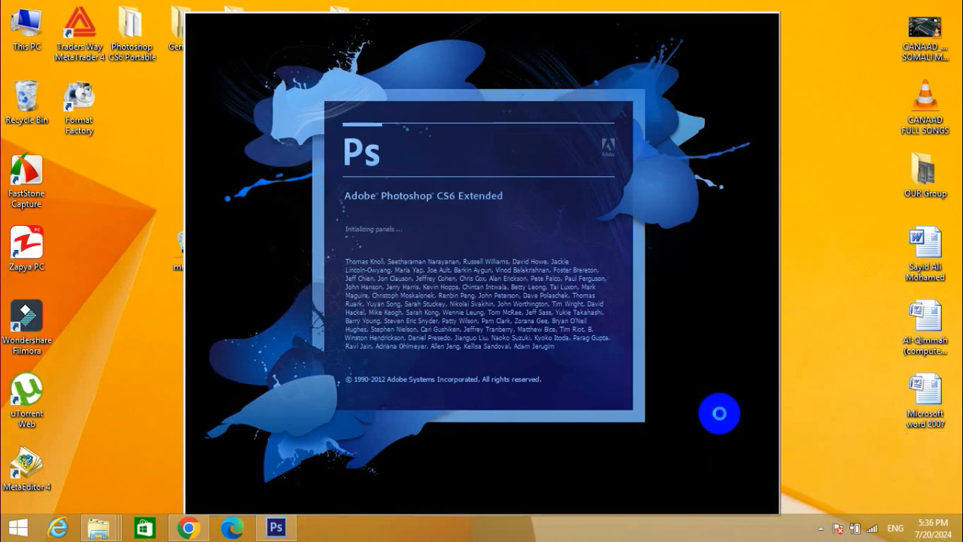
pyautogui.rightClick(101, 526)
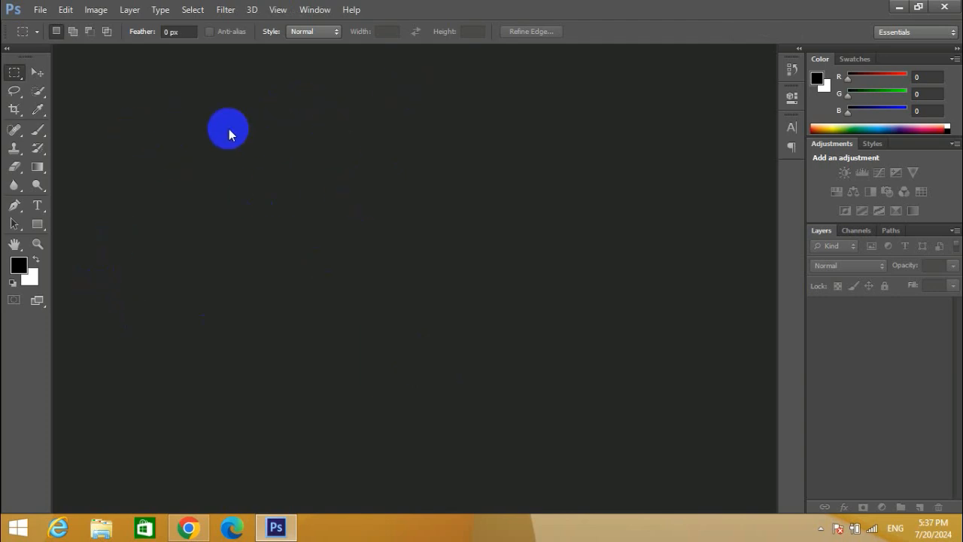
# - Open the Logo image from the Desktop in Photoshop
pyautogui.click(41, 11)
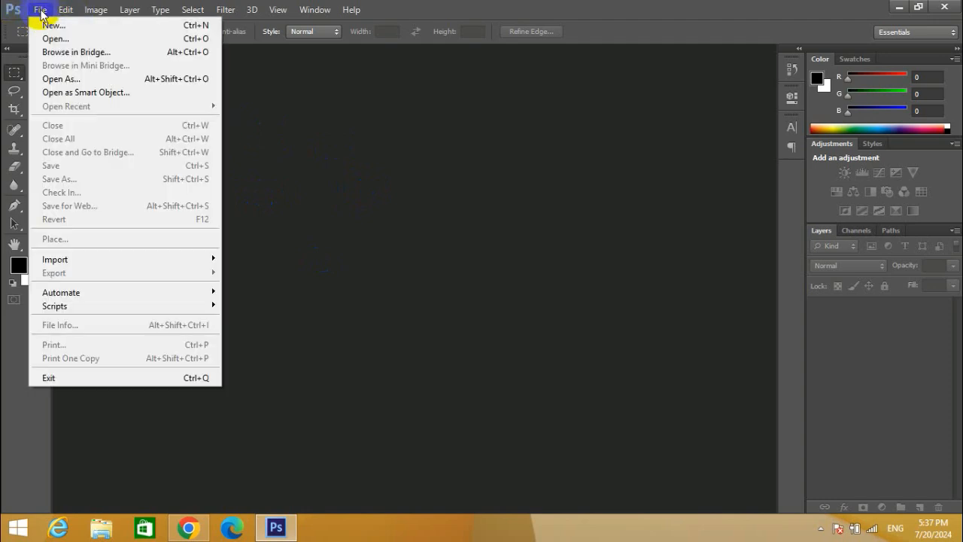
pyautogui.click(55, 37)
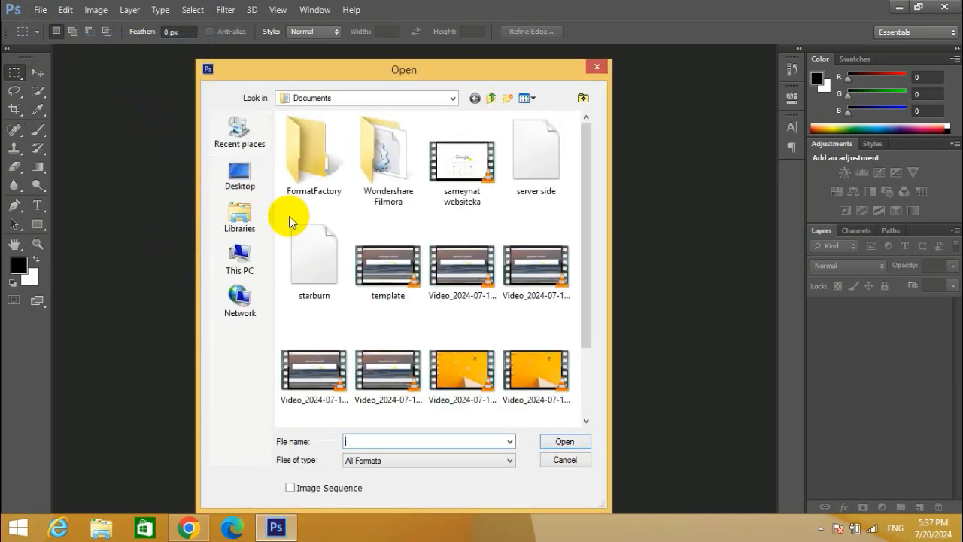
pyautogui.click(242, 172)
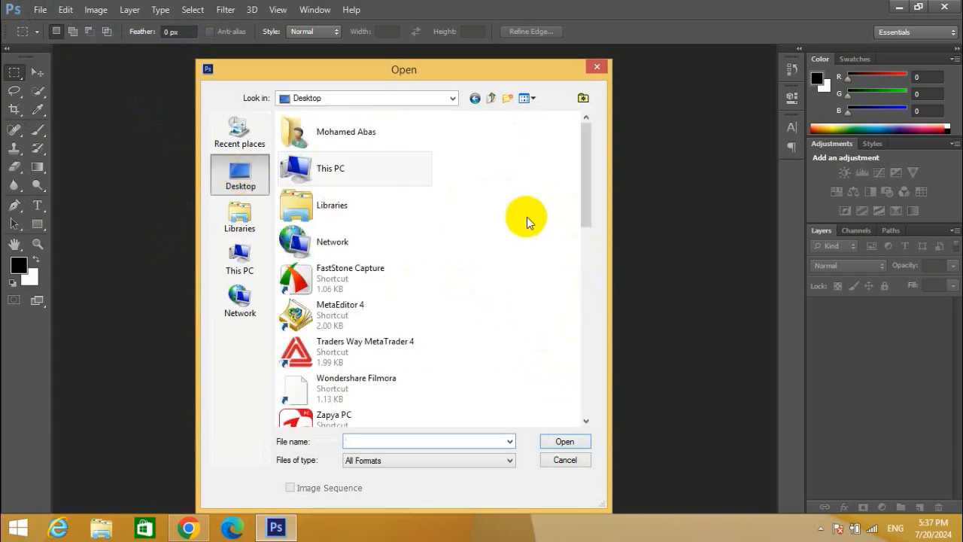
pyautogui.moveTo(581, 215); pyautogui.dragTo(548, 373)
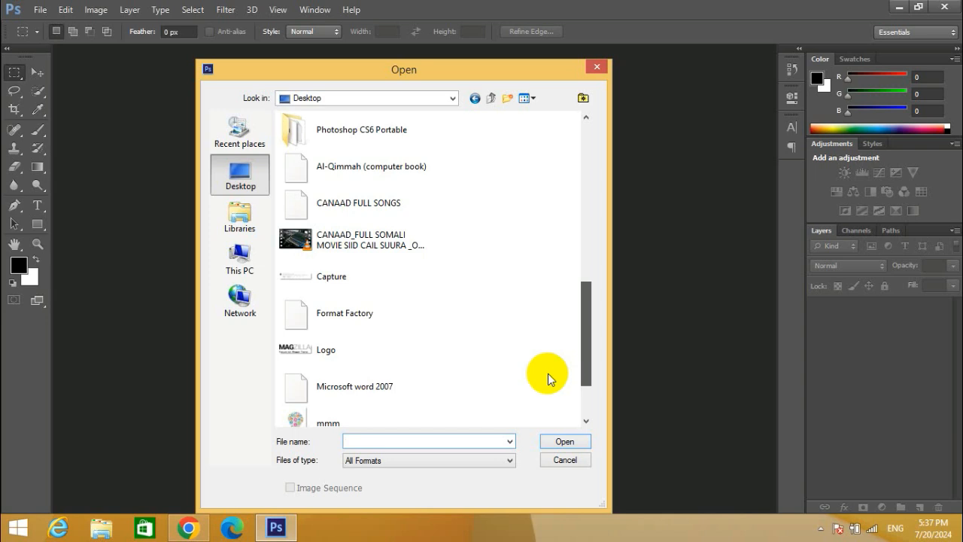
pyautogui.doubleClick(329, 353)
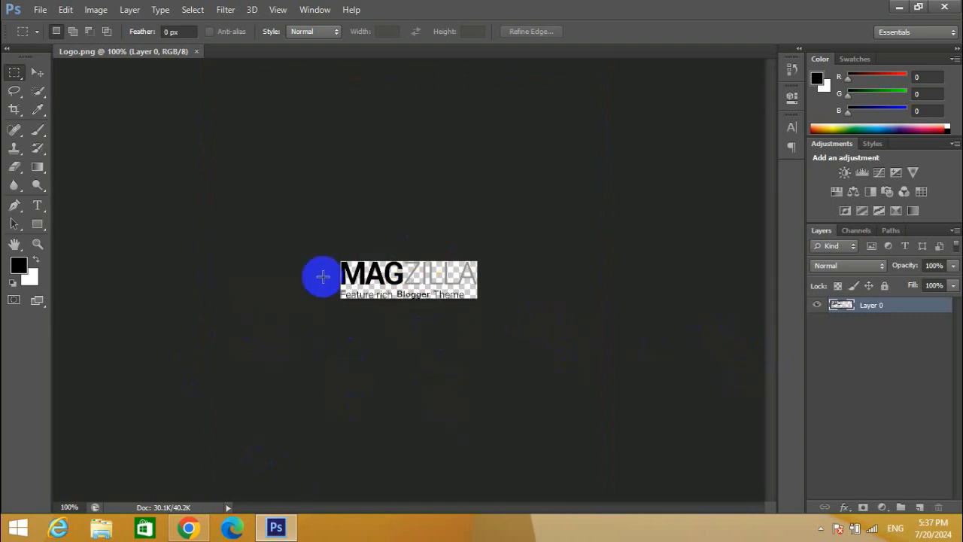
# - Fit the logo canvas to the window and hide Layer 0 with the original MAGZILLA logo
pyautogui.moveTo(302, 530)
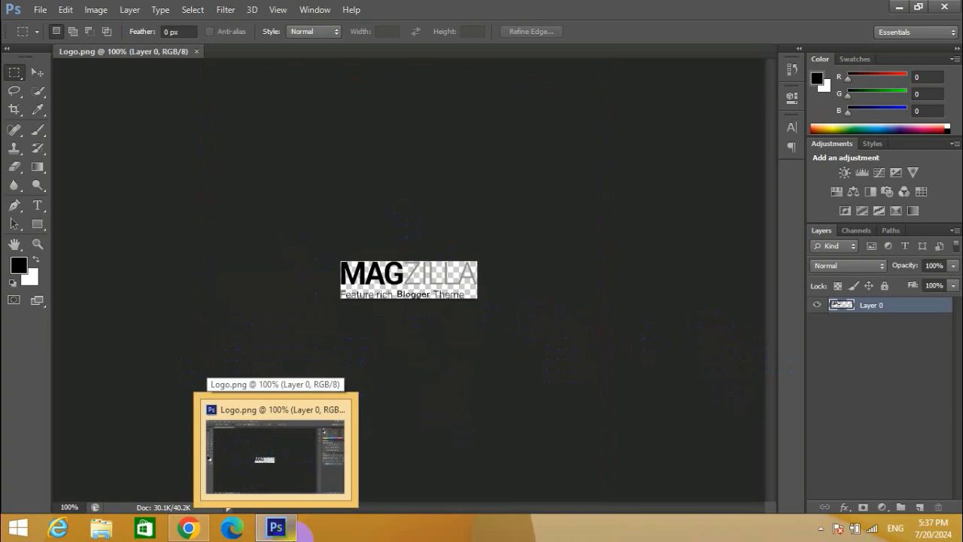
pyautogui.hotkey('ctrl', '0')
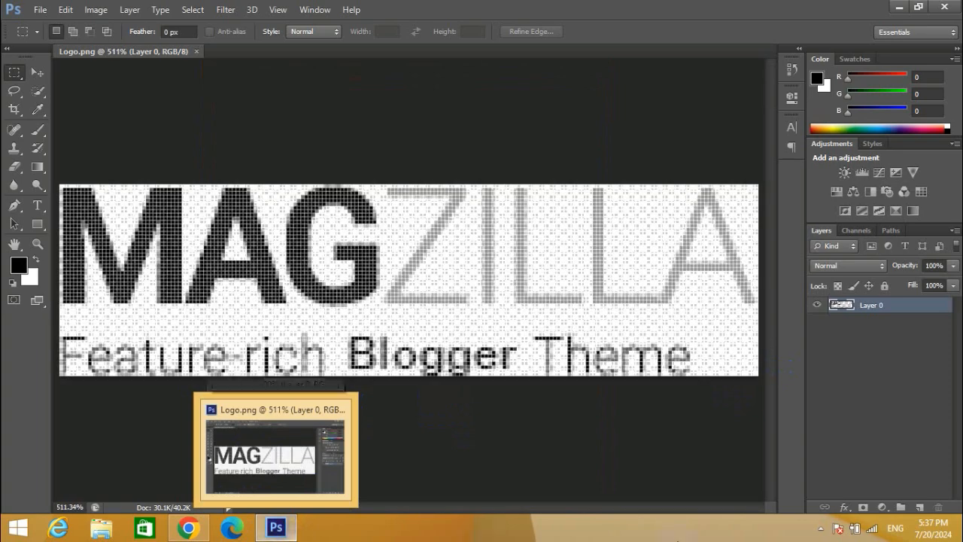
pyautogui.click(817, 305)
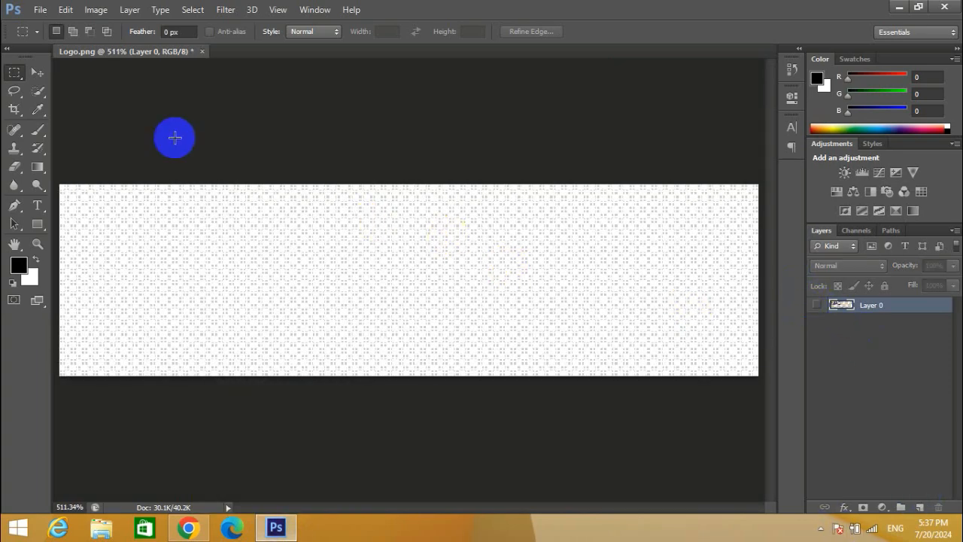
# - Place the mmm light bulb image from the Desktop into the logo document and move it to the canvas's left end
pyautogui.click(41, 9)
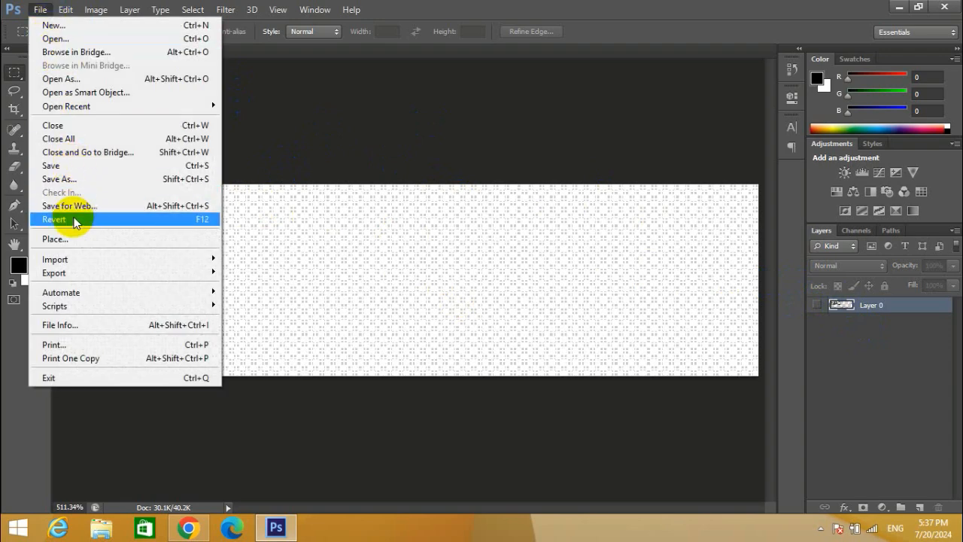
pyautogui.click(78, 242)
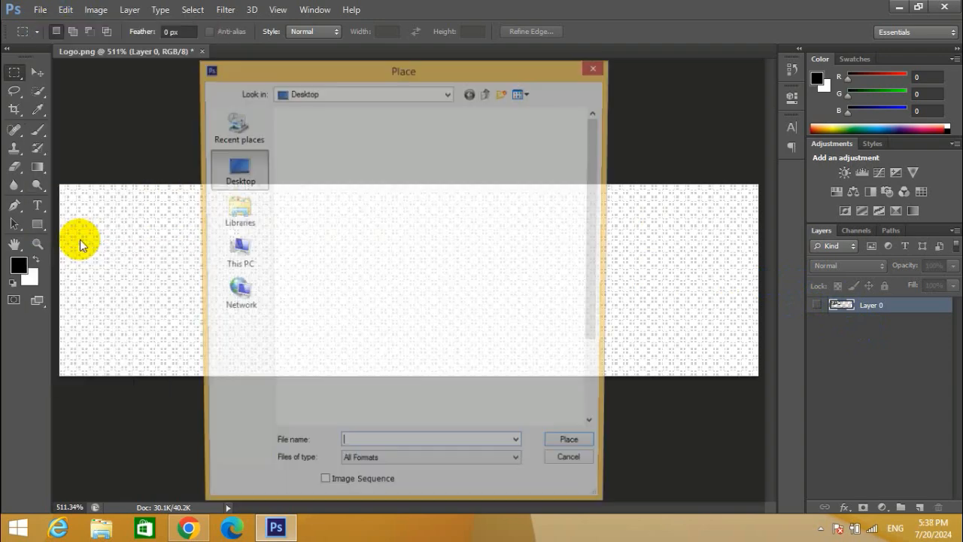
pyautogui.click(599, 414)
pyautogui.click(449, 371)
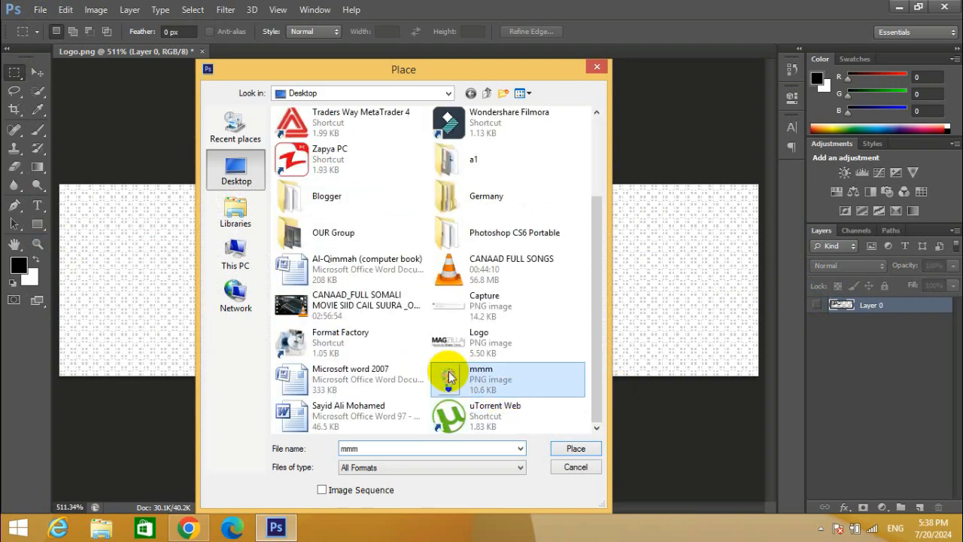
pyautogui.doubleClick(448, 370)
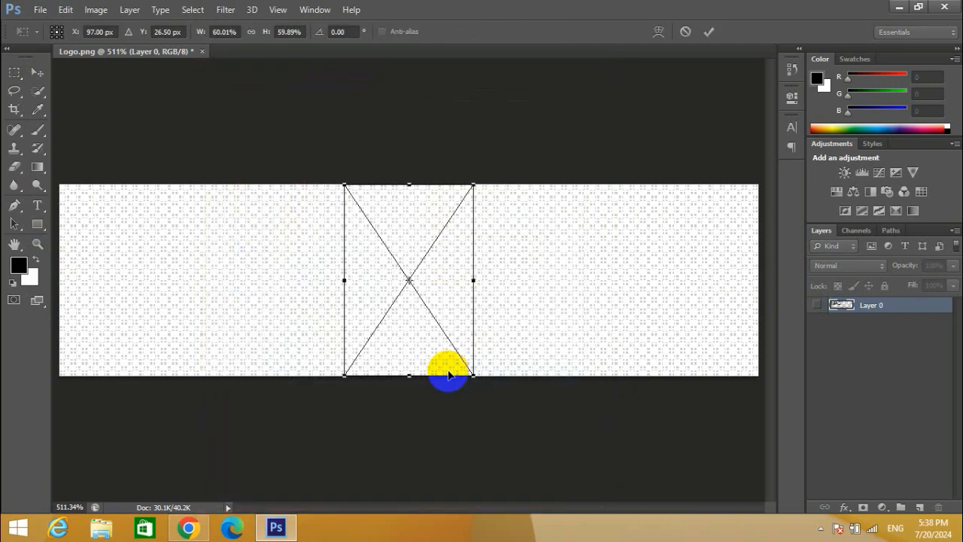
pyautogui.press('Return')
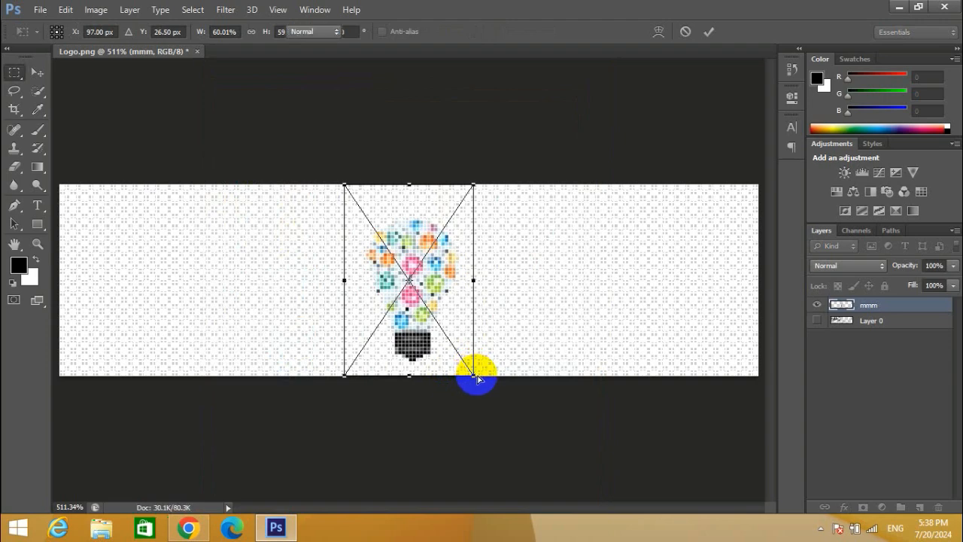
pyautogui.press('v')
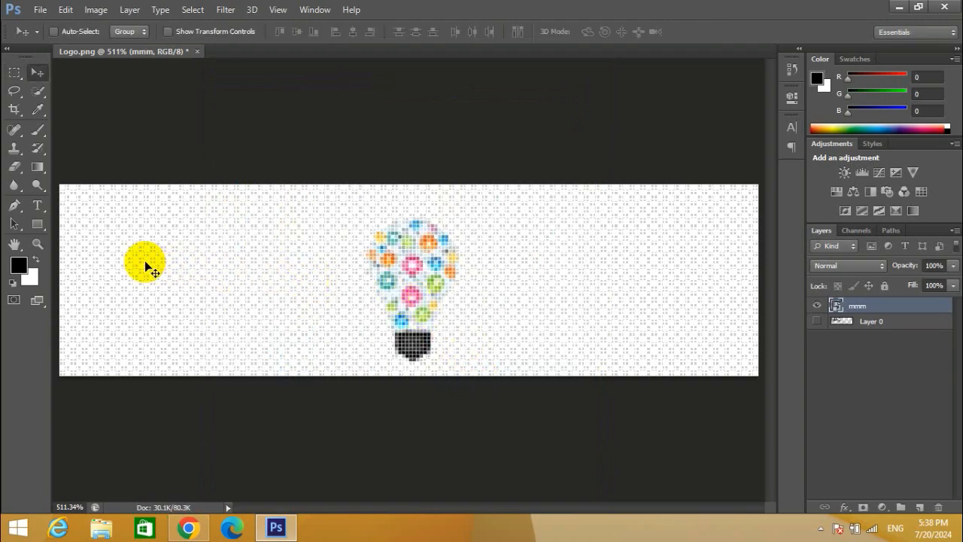
pyautogui.moveTo(402, 293); pyautogui.dragTo(106, 274)
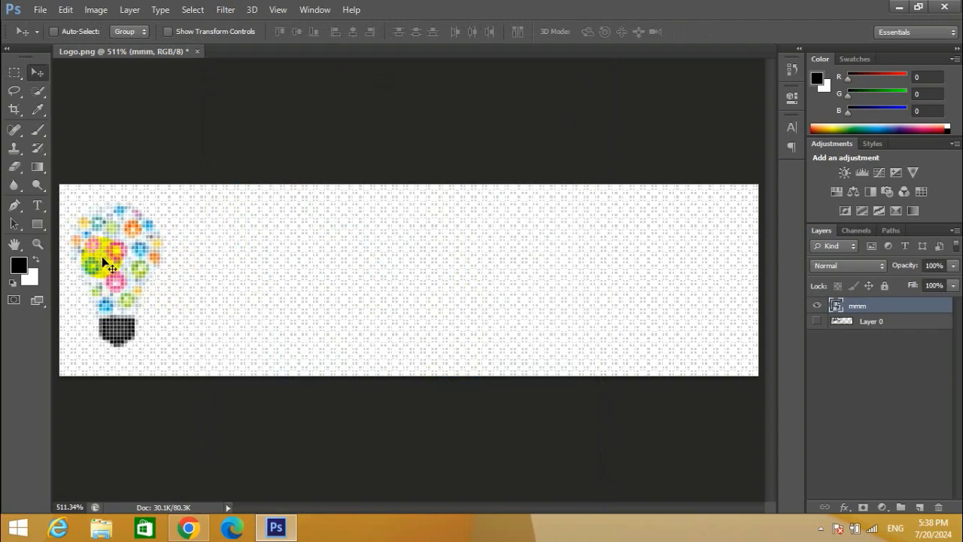
# - Add the text "somali share" beside the light bulb in Tahoma Regular 12 pt and set its color to black, 000000
pyautogui.click(38, 204)
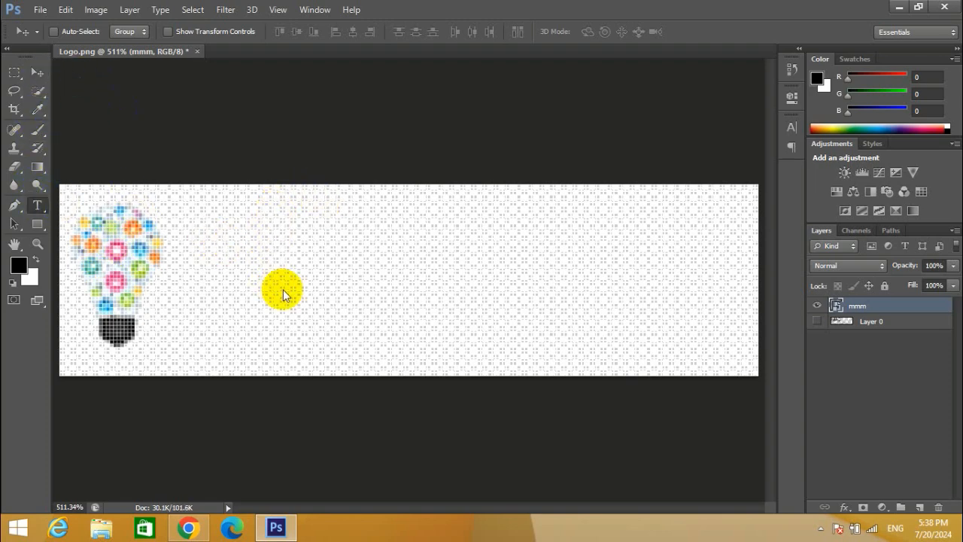
pyautogui.click(224, 242)
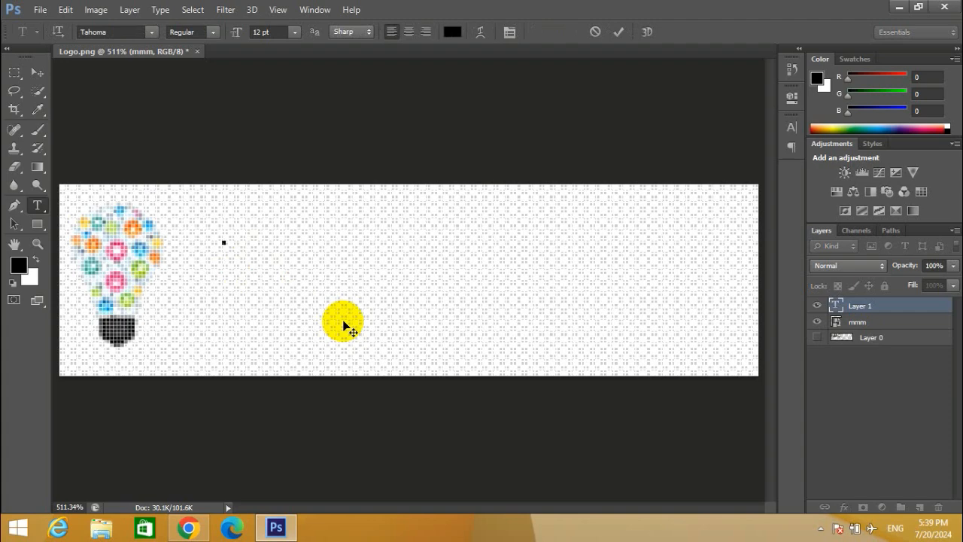
pyautogui.hotkey('ctrl', 'v')
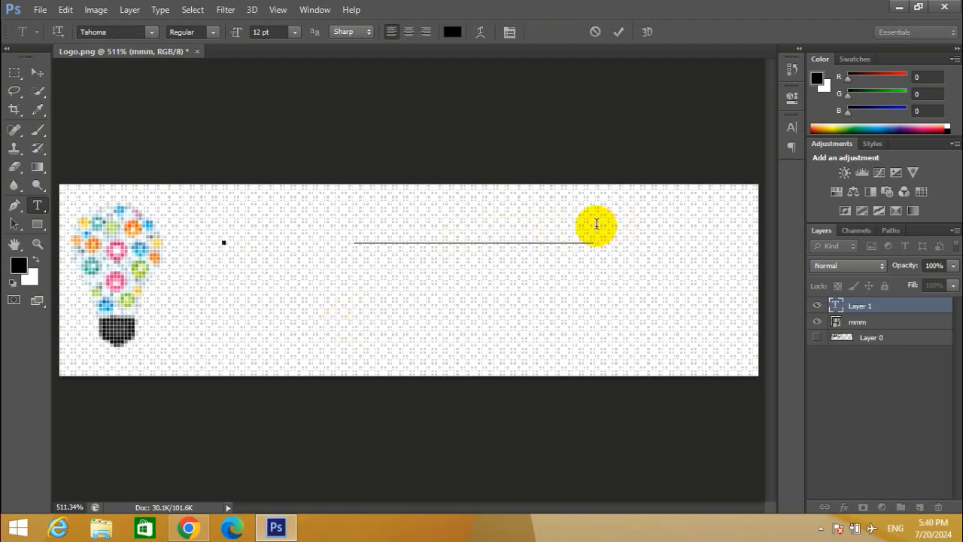
pyautogui.moveTo(471, 224); pyautogui.dragTo(213, 235)
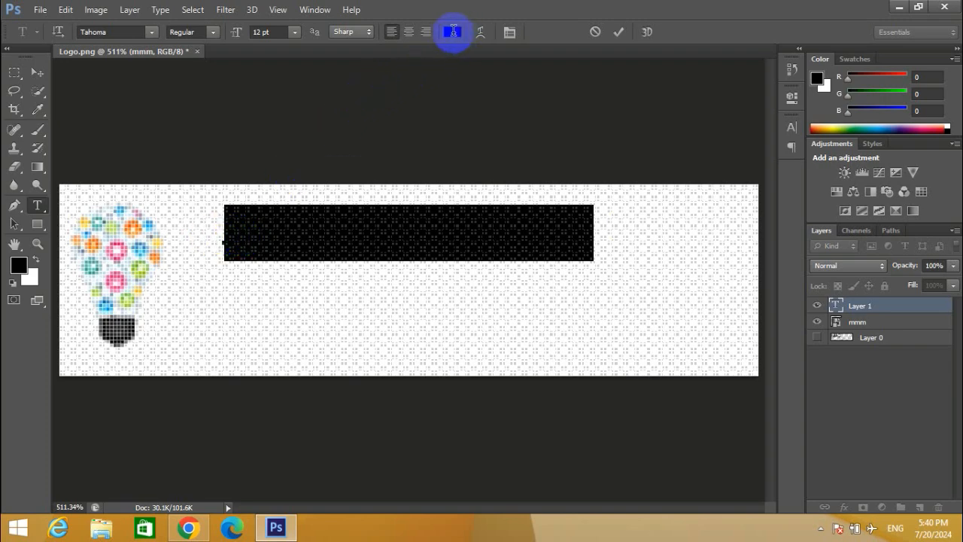
pyautogui.click(452, 34)
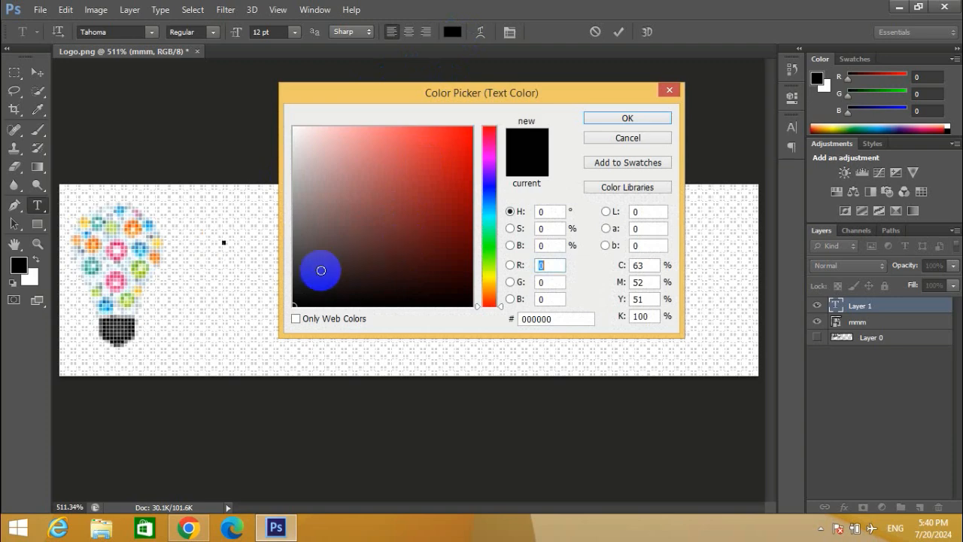
pyautogui.moveTo(318, 277); pyautogui.dragTo(280, 320)
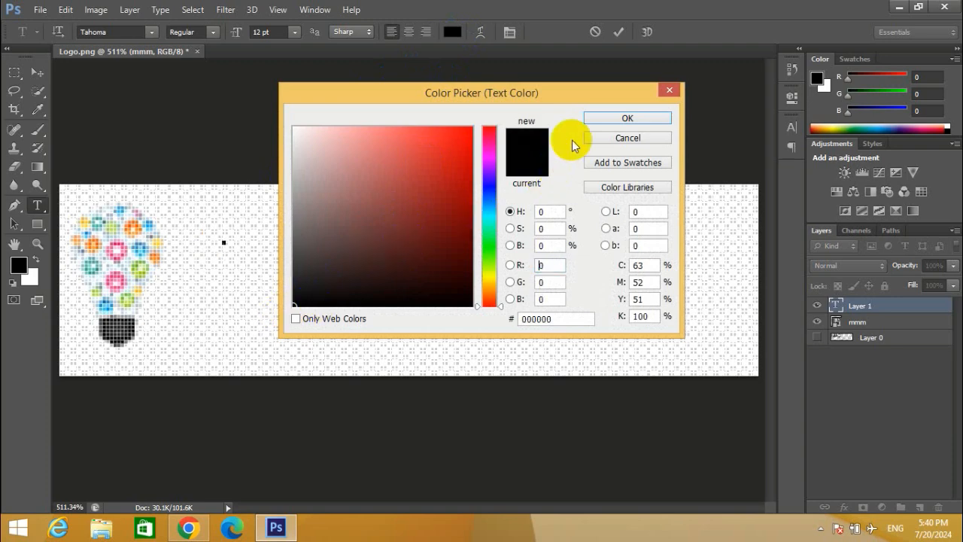
pyautogui.click(635, 121)
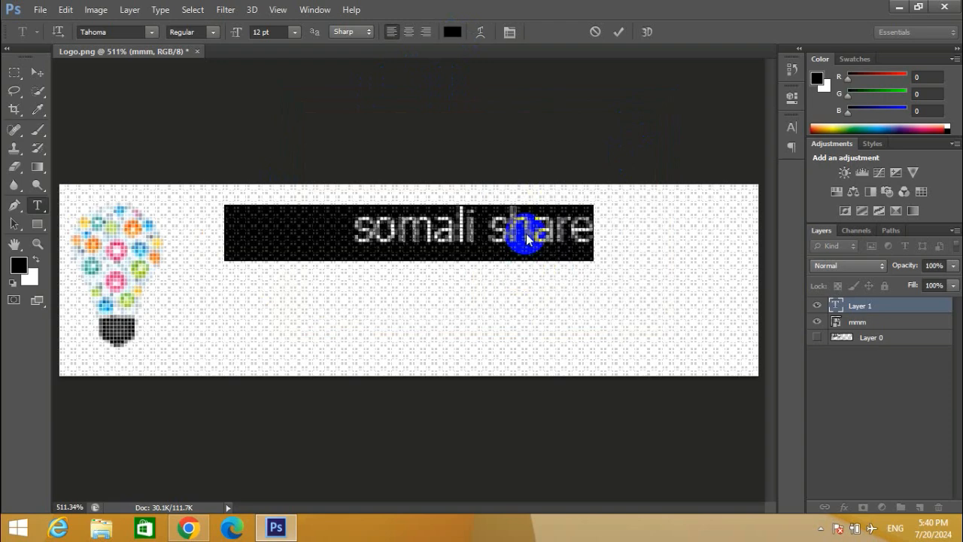
# - Remove the blank space in front of "somali share" so the text starts at its insertion point near the bulb
pyautogui.click(526, 233)
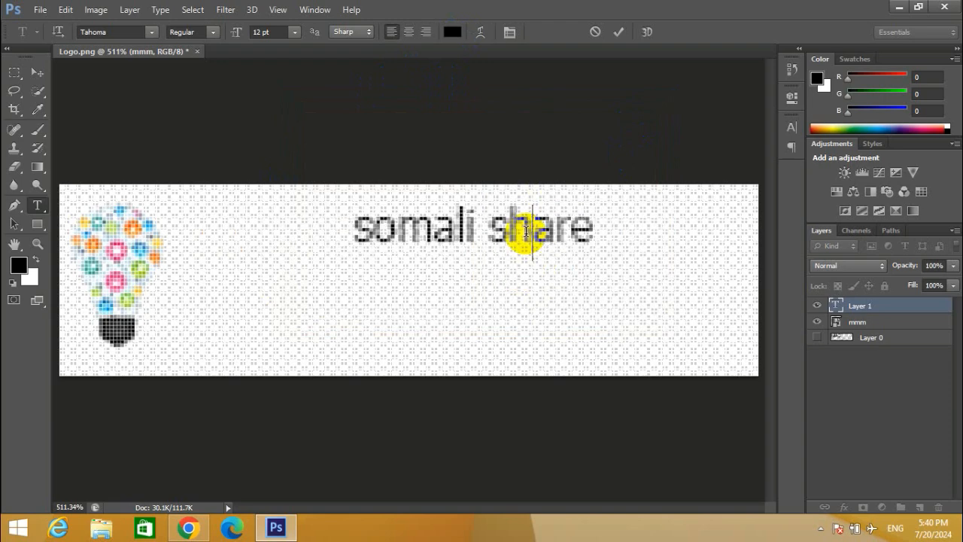
pyautogui.click(489, 234)
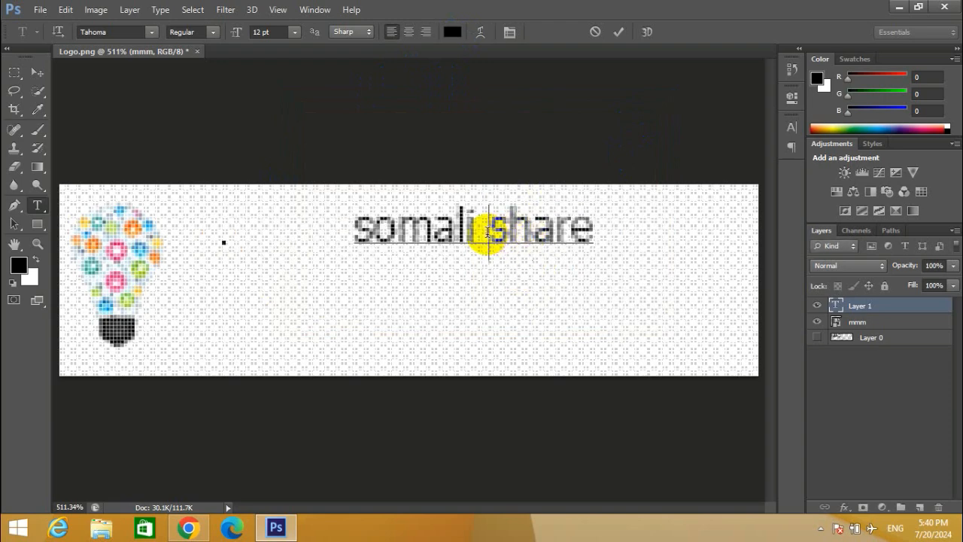
pyautogui.click(354, 239)
pyautogui.moveTo(220, 239); pyautogui.dragTo(207, 239)
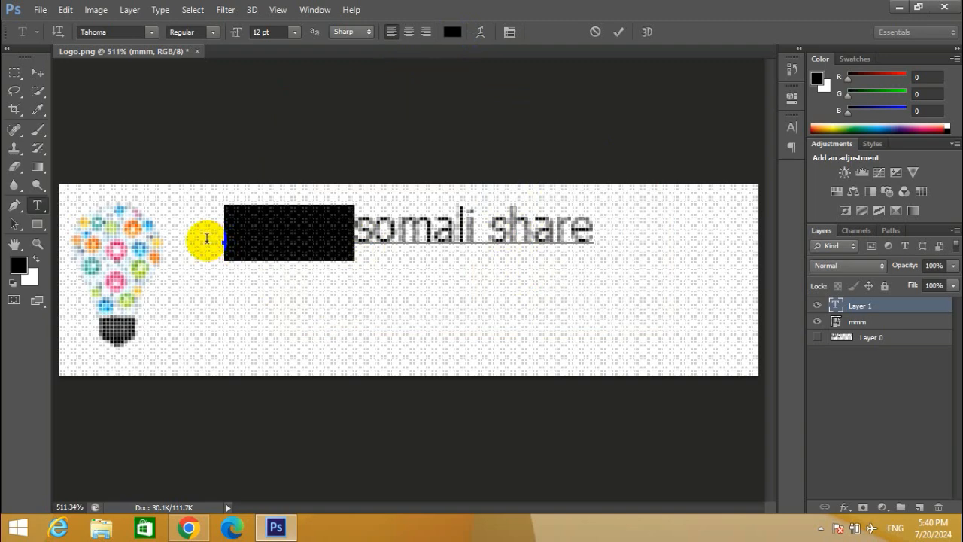
pyautogui.click(207, 238)
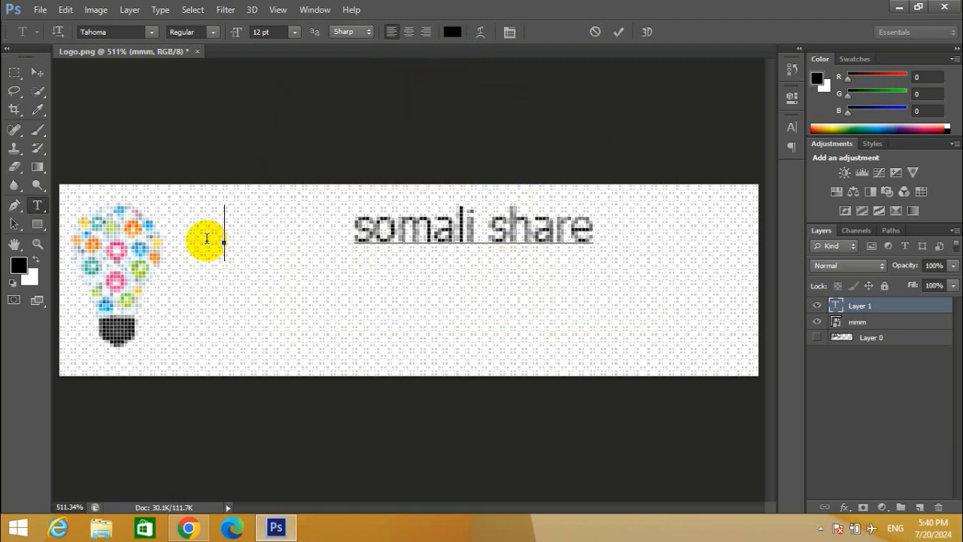
pyautogui.press('Delete')
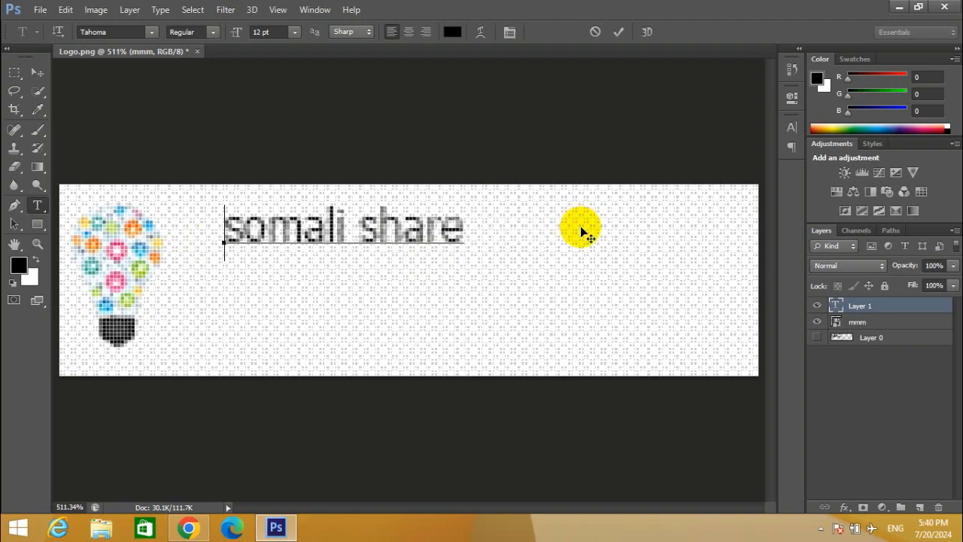
# - Change the logo text to all capitals, reading "SOMALI SHARE"
pyautogui.click(467, 232)
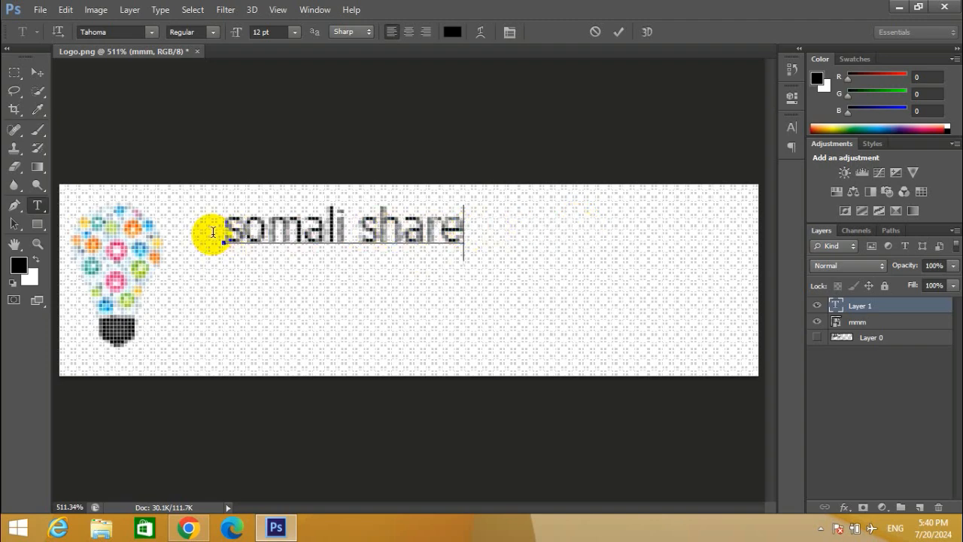
pyautogui.hotkey('ctrl', 'a')
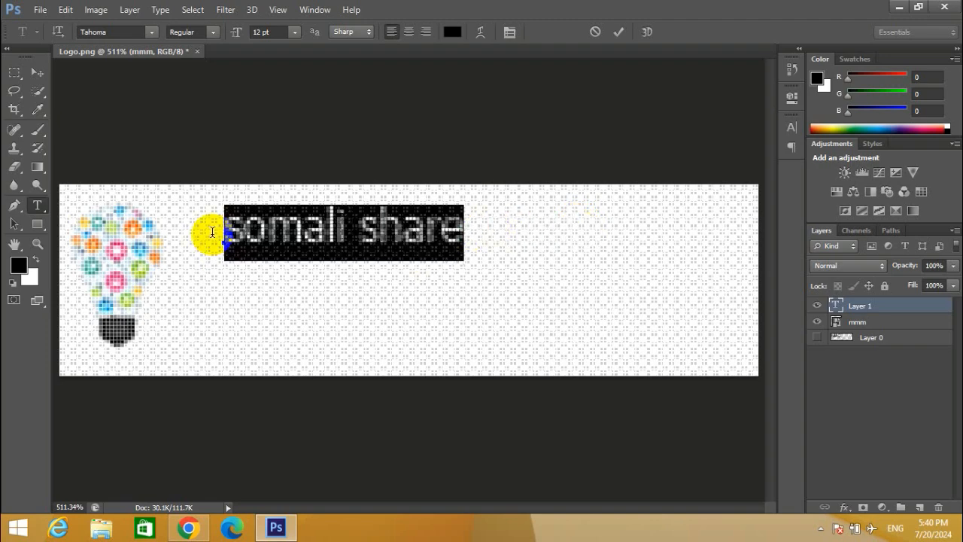
pyautogui.press('Right')
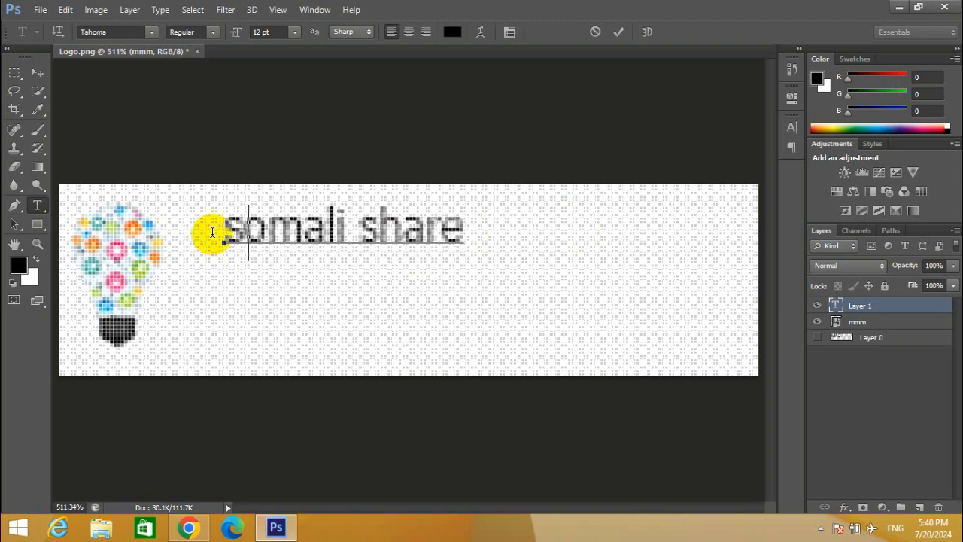
pyautogui.hotkey('ctrl', 'Right')
pyautogui.press('Right')
pyautogui.press('Right')
pyautogui.press('Right')
pyautogui.press('End')
pyautogui.hotkey('ctrl', 'shift', 'k')
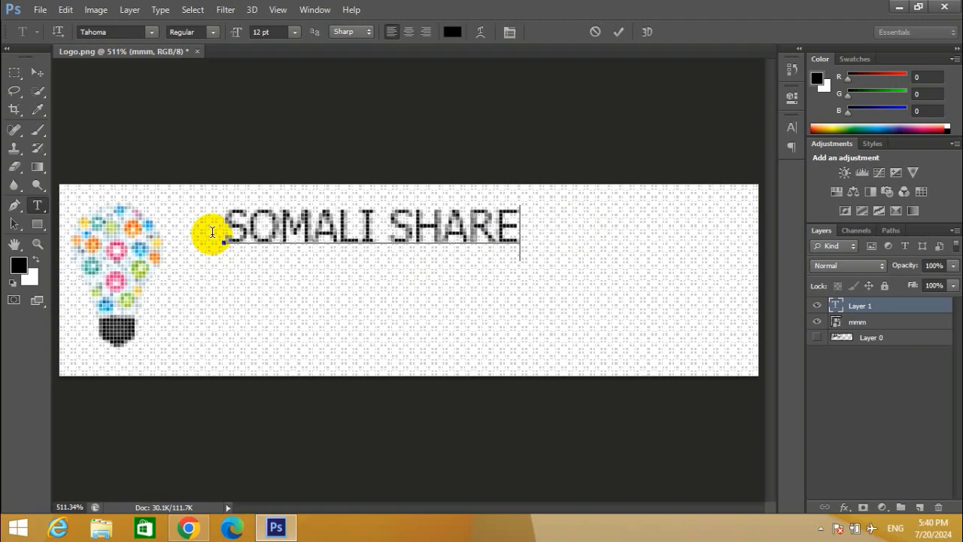
# - Set the whole SOMALI SHARE text to the Bold font style and commit the text layer
pyautogui.click(285, 214)
pyautogui.hotkey('ctrl', 'a')
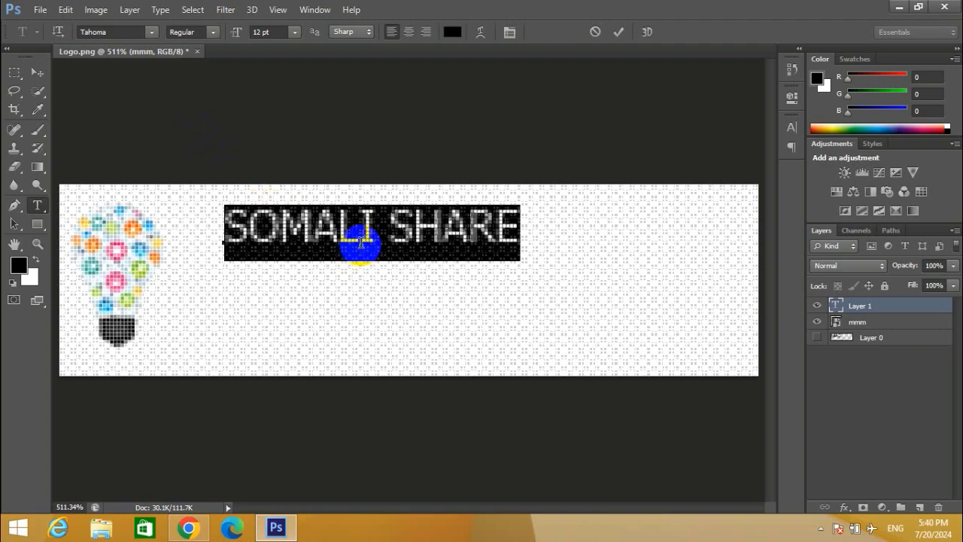
pyautogui.click(213, 33)
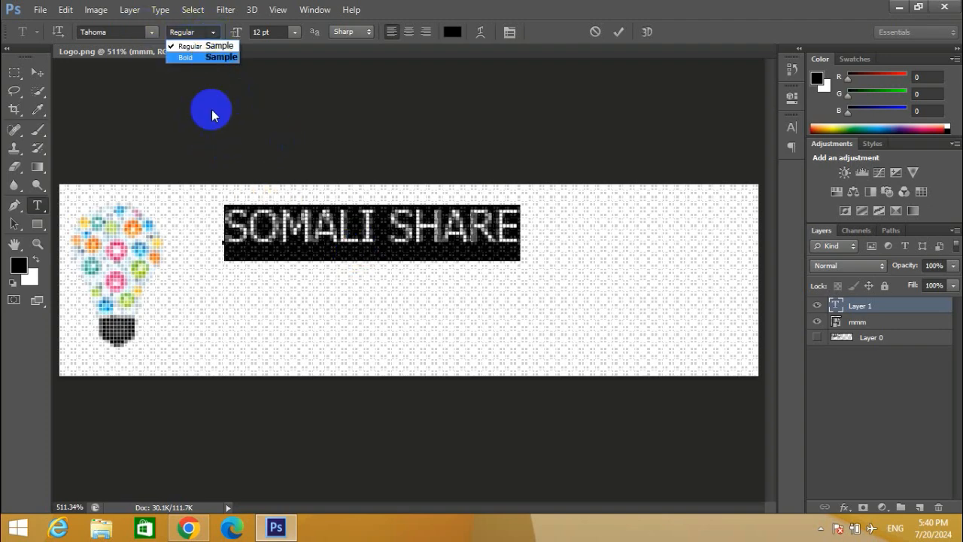
pyautogui.click(210, 58)
pyautogui.click(309, 230)
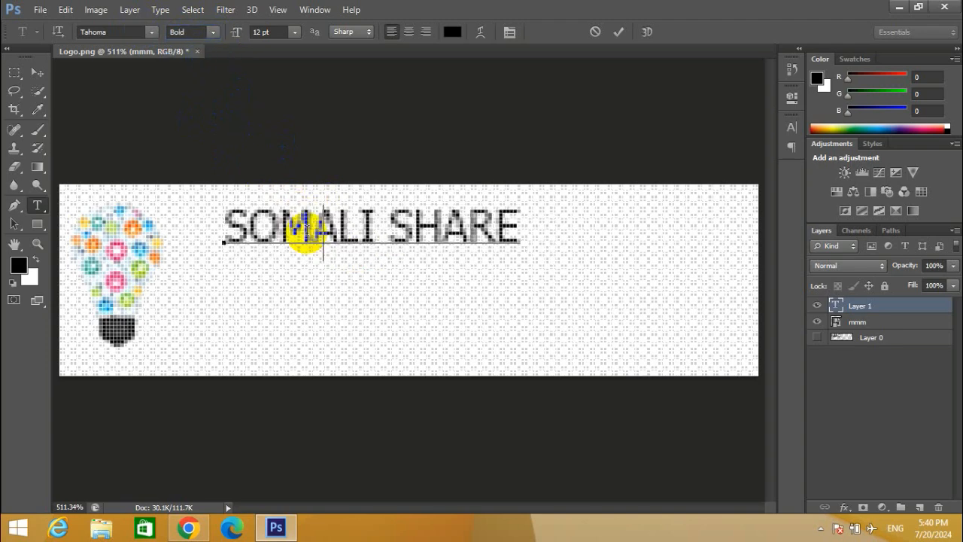
pyautogui.hotkey('ctrl', 'Return')
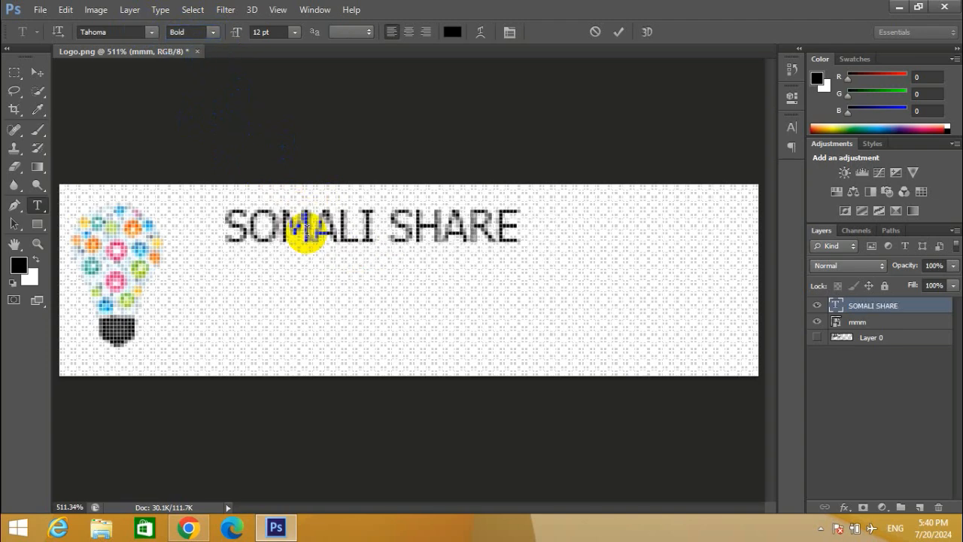
# - Move SOMALI SHARE closer to the bulb and enlarge it to about 168% width and 169% height, filling the canvas width beside the bulb
pyautogui.press('v')
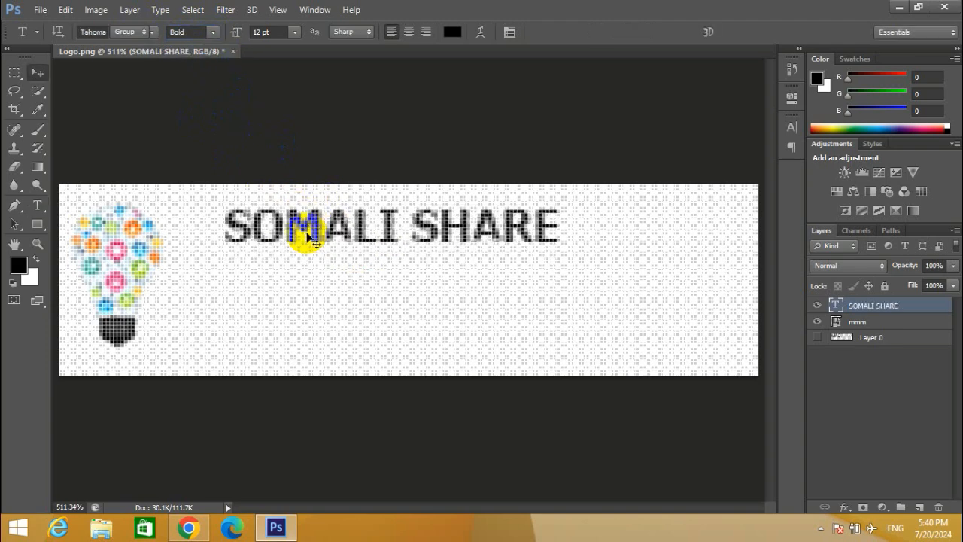
pyautogui.moveTo(288, 235); pyautogui.dragTo(265, 230)
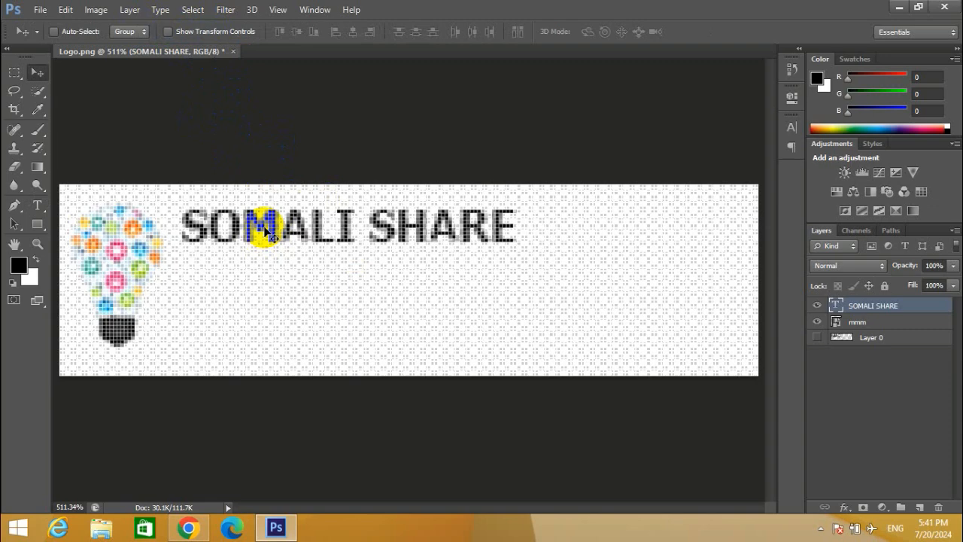
pyautogui.hotkey('ctrl', 't')
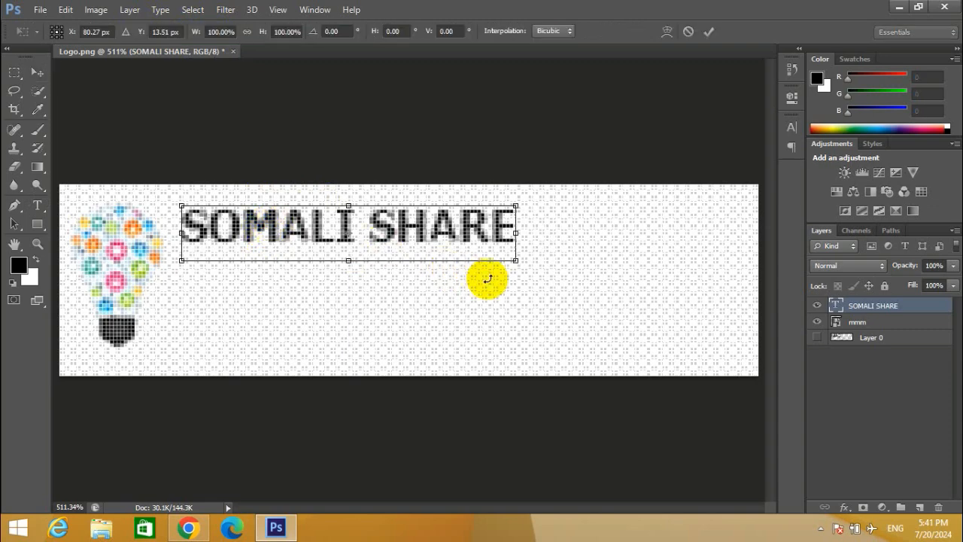
pyautogui.moveTo(514, 260); pyautogui.dragTo(738, 325)
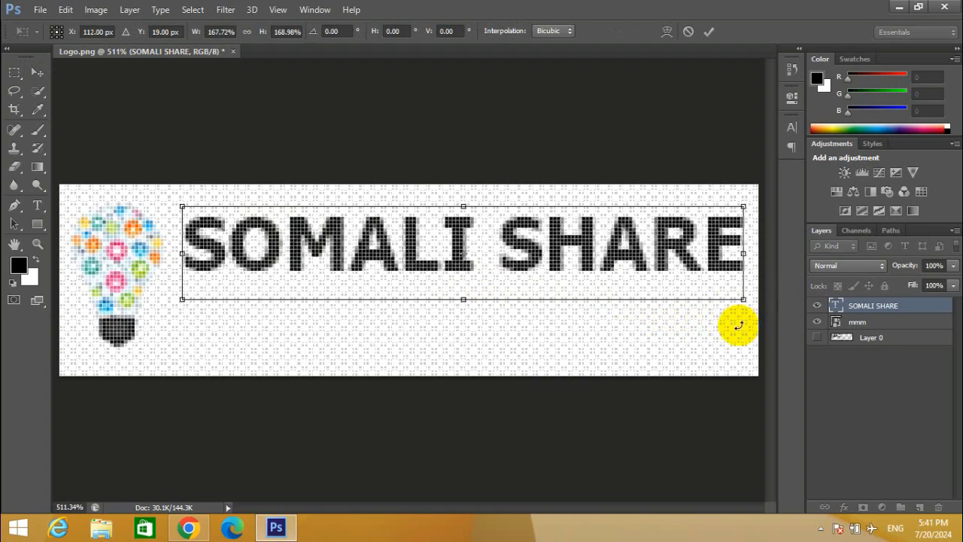
pyautogui.press('Return')
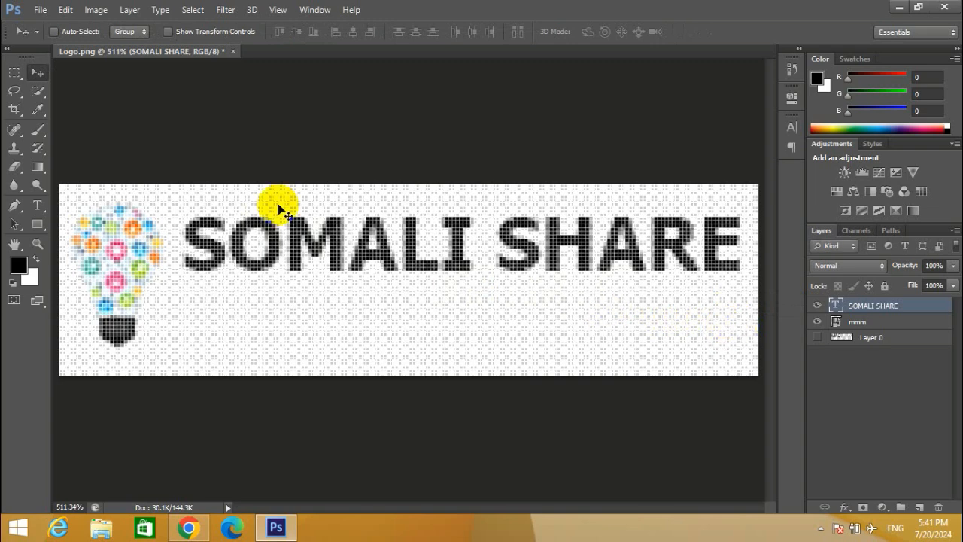
# - Add a second text line reading "EDUCATION NETWORK" in capitals, Tahoma Bold 12 pt, directly beneath SOMALI SHARE
pyautogui.click(37, 205)
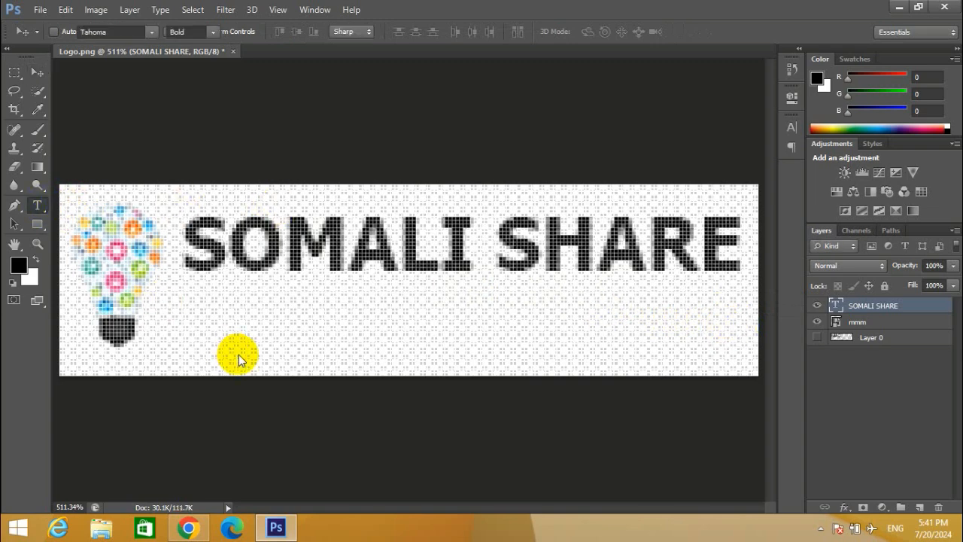
pyautogui.click(192, 315)
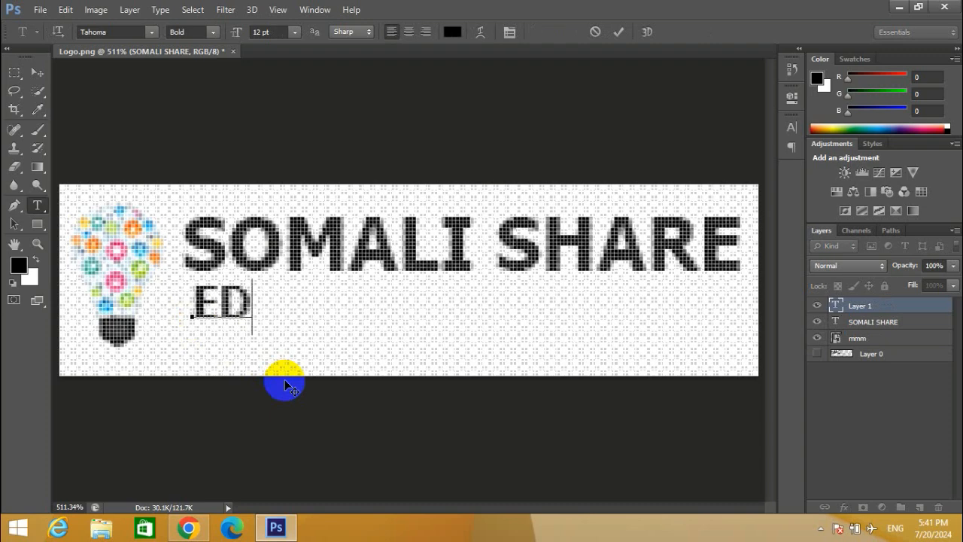
pyautogui.write('U')
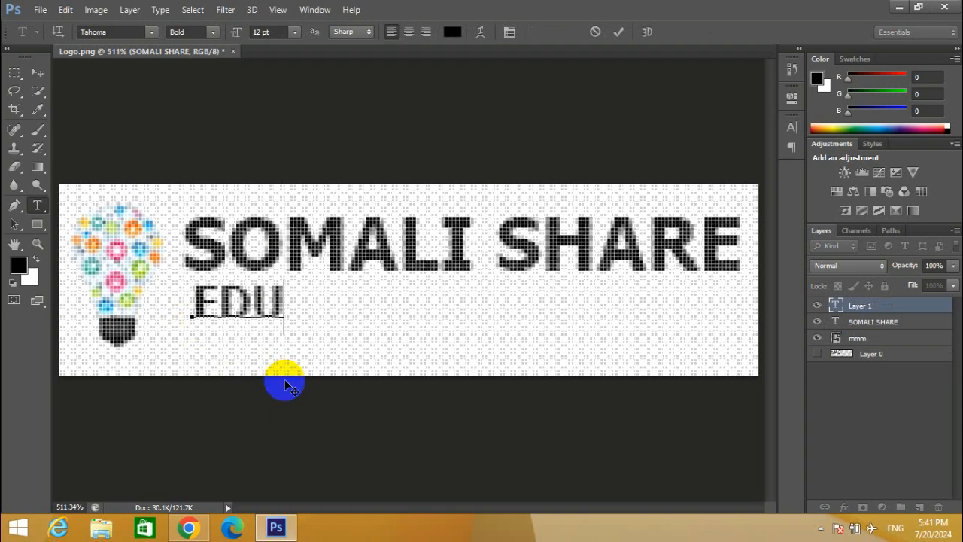
pyautogui.write(' CAMAON')
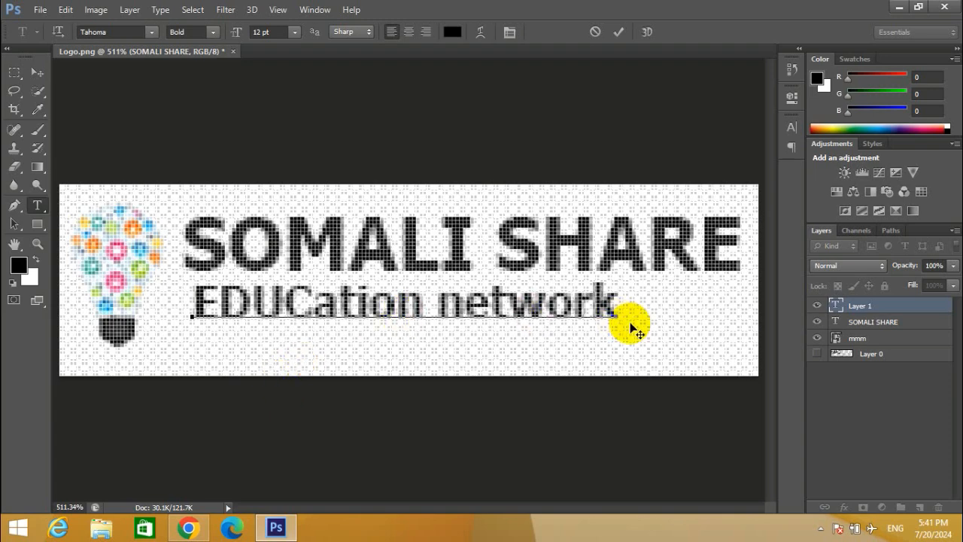
pyautogui.moveTo(400, 301); pyautogui.dragTo(181, 301)
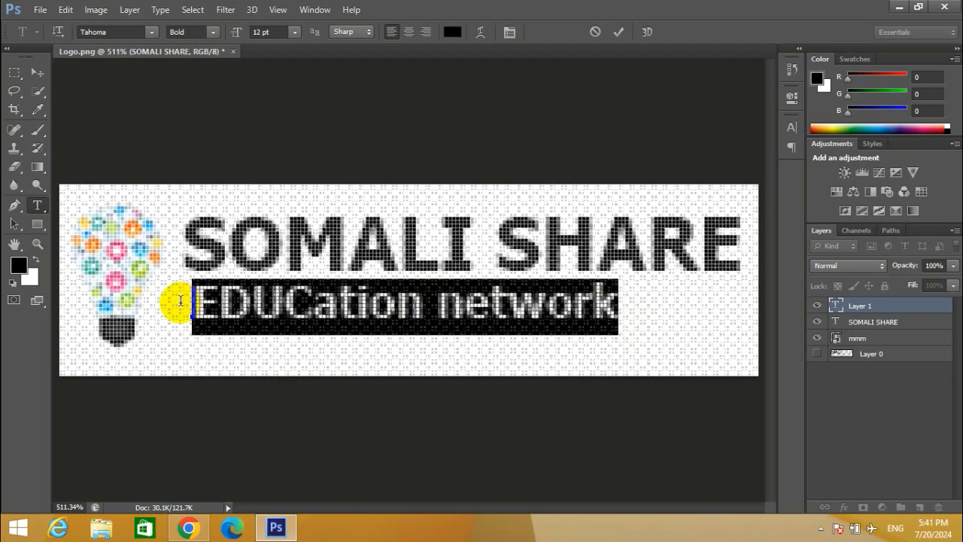
pyautogui.click(181, 300)
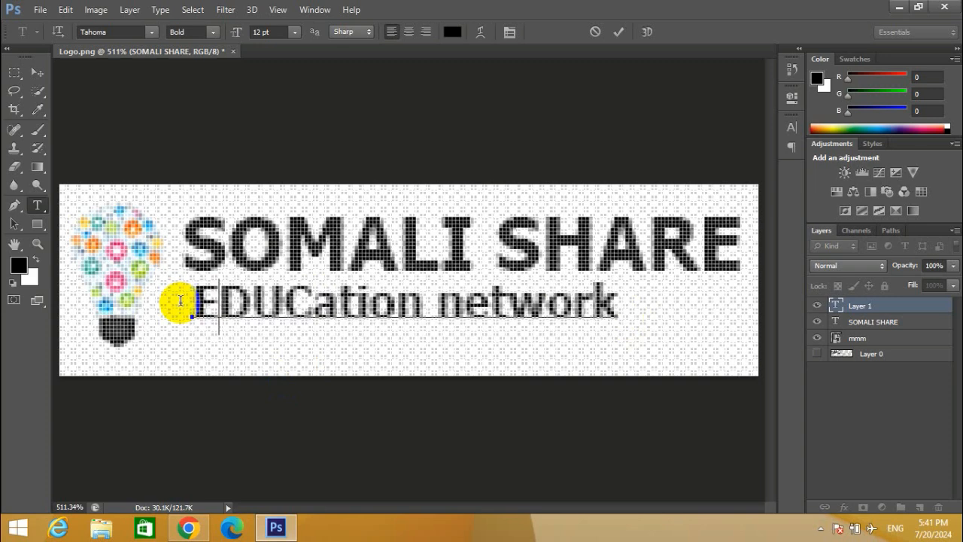
pyautogui.hotkey('shift', 'End')
pyautogui.press('Delete')
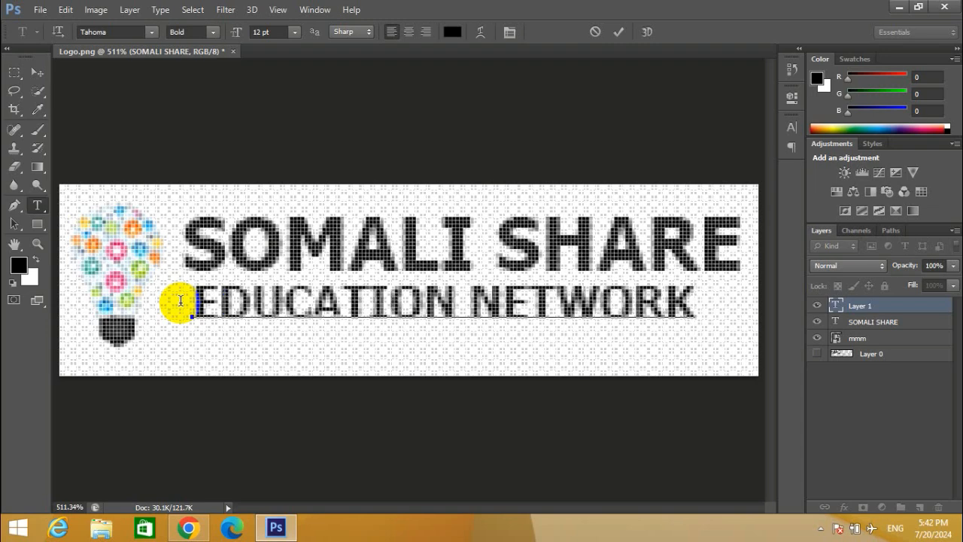
pyautogui.hotkey('ctrl', 'Return')
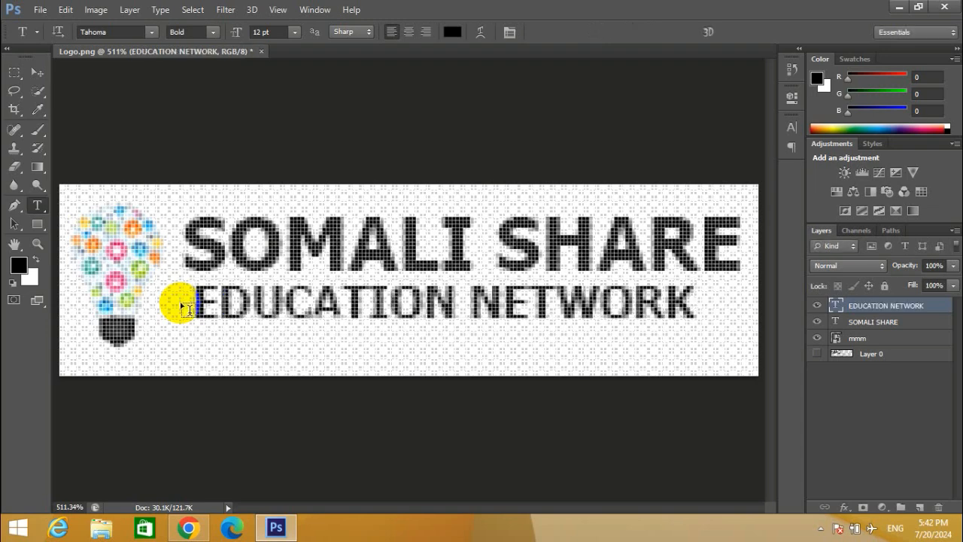
# - Scale and align the EDUCATION NETWORK text so it spans the same width as SOMALI SHARE above it
pyautogui.hotkey('ctrl', 't')
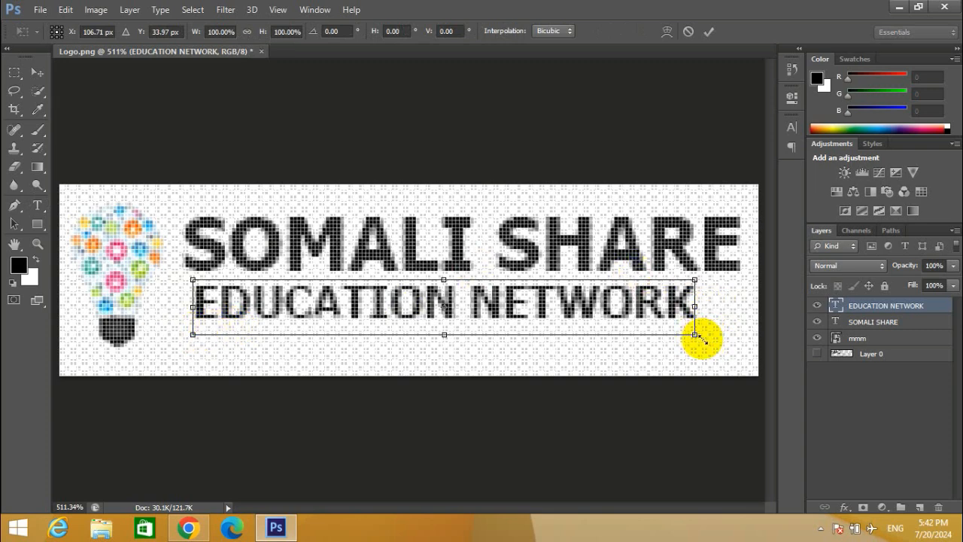
pyautogui.moveTo(694, 335); pyautogui.dragTo(743, 360)
pyautogui.press('t')
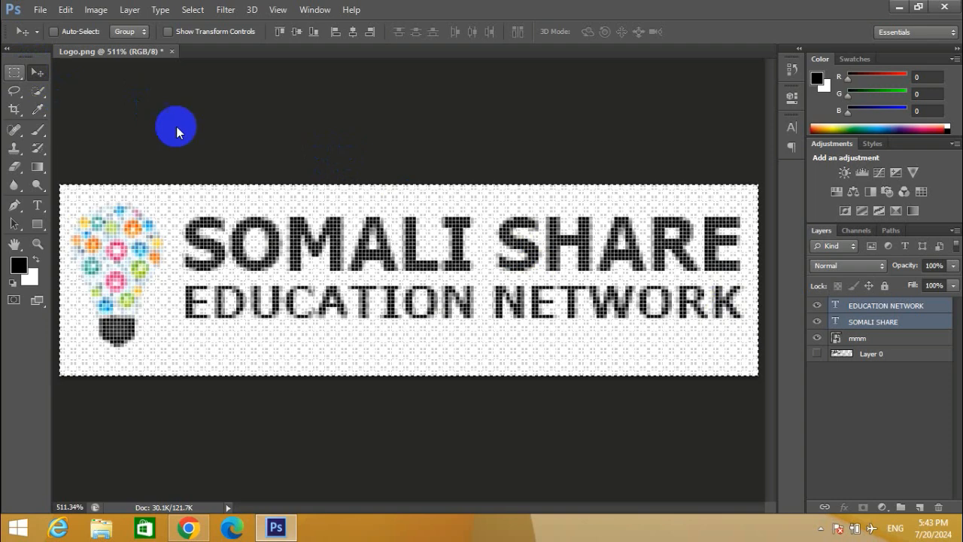
# - Clear the canvas selection and nudge both text lines down together until EDUCATION NETWORK sits beside the base of the bulb
pyautogui.press('m')
pyautogui.hotkey('ctrl', 'a')
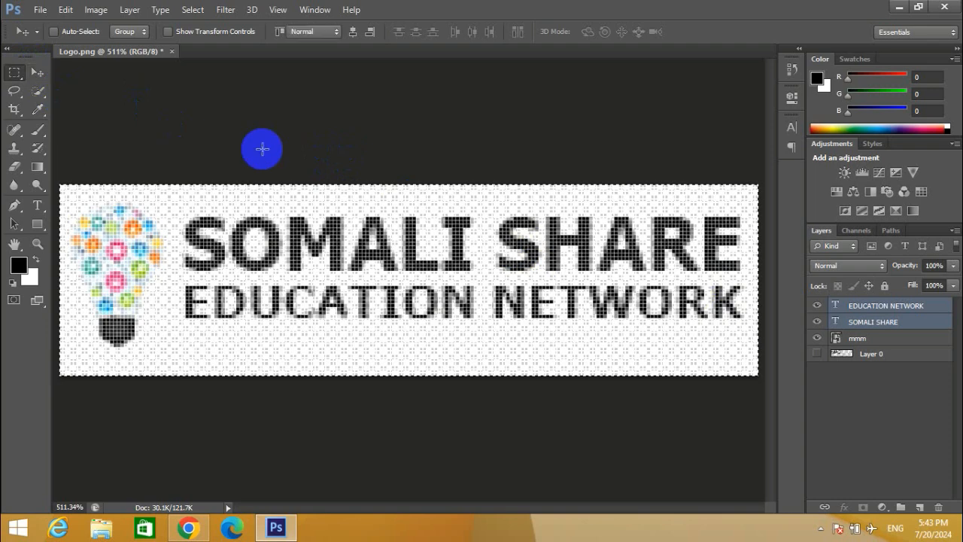
pyautogui.press('m')
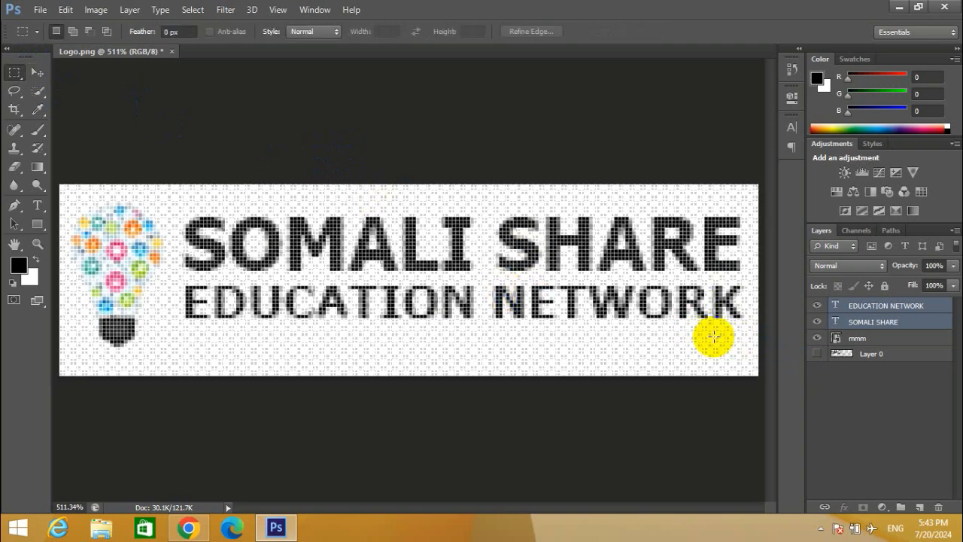
pyautogui.press('v')
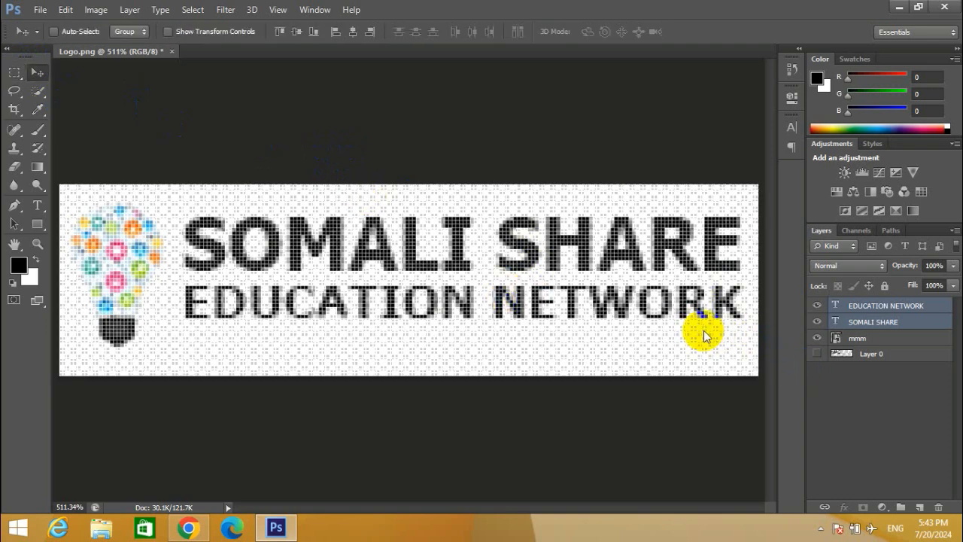
pyautogui.press('Down')
pyautogui.press('Down')
pyautogui.press('Down')
pyautogui.press('Down')
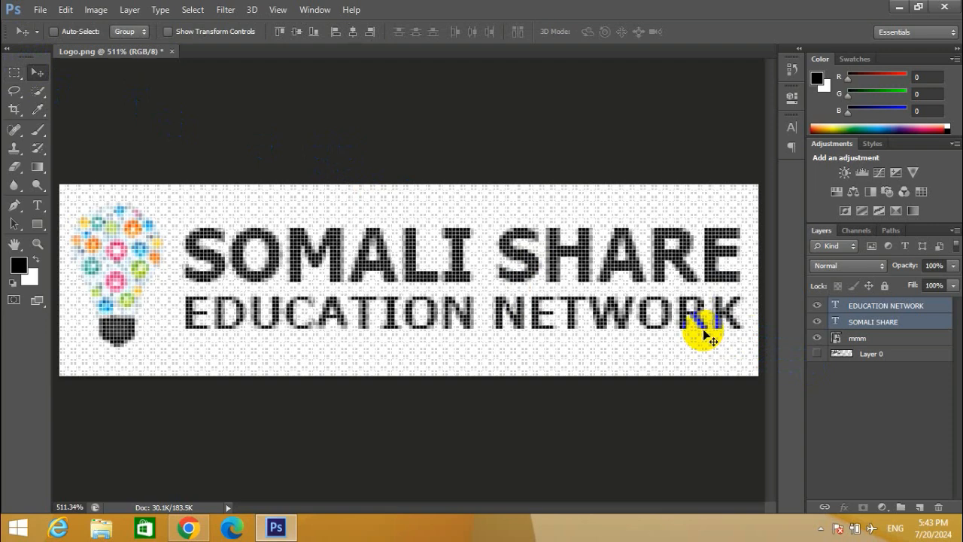
pyautogui.press('Down')
pyautogui.press('Down')
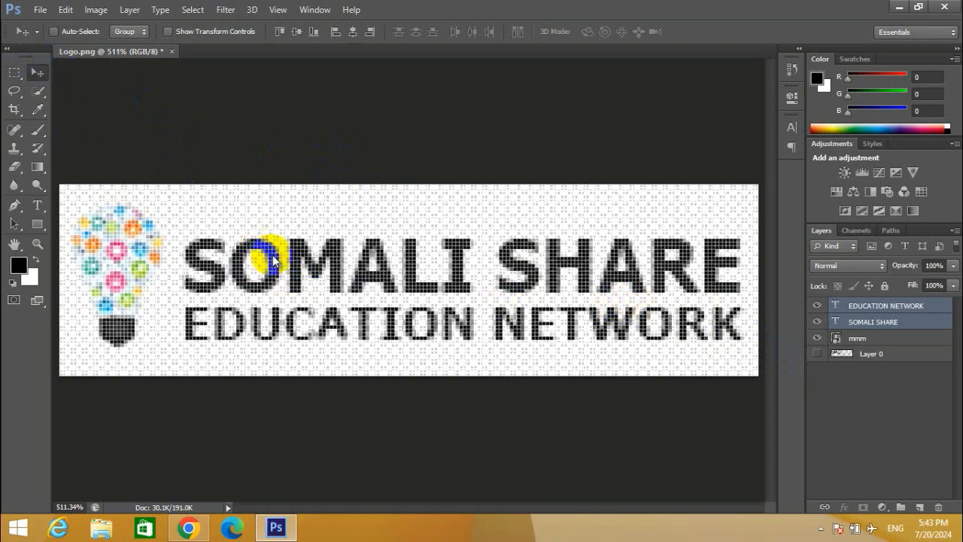
# - Stretch only the SOMALI SHARE text upward to about 119% height, keeping its width and lower edge in place
pyautogui.click(863, 309)
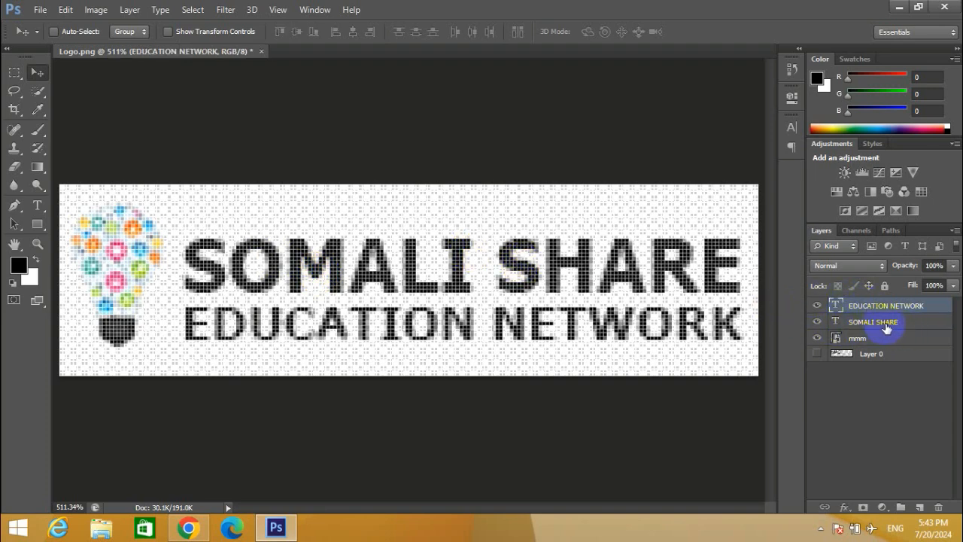
pyautogui.click(887, 325)
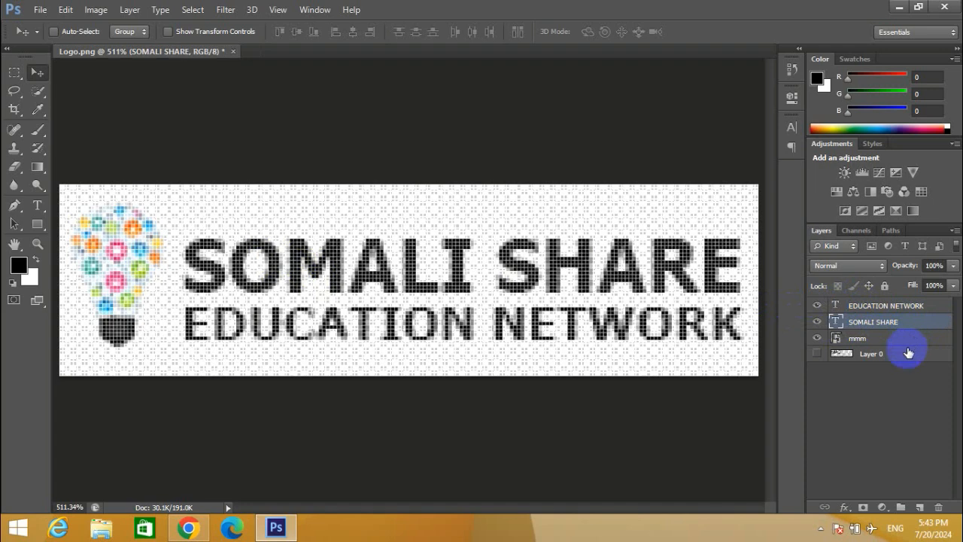
pyautogui.hotkey('ctrl', 't')
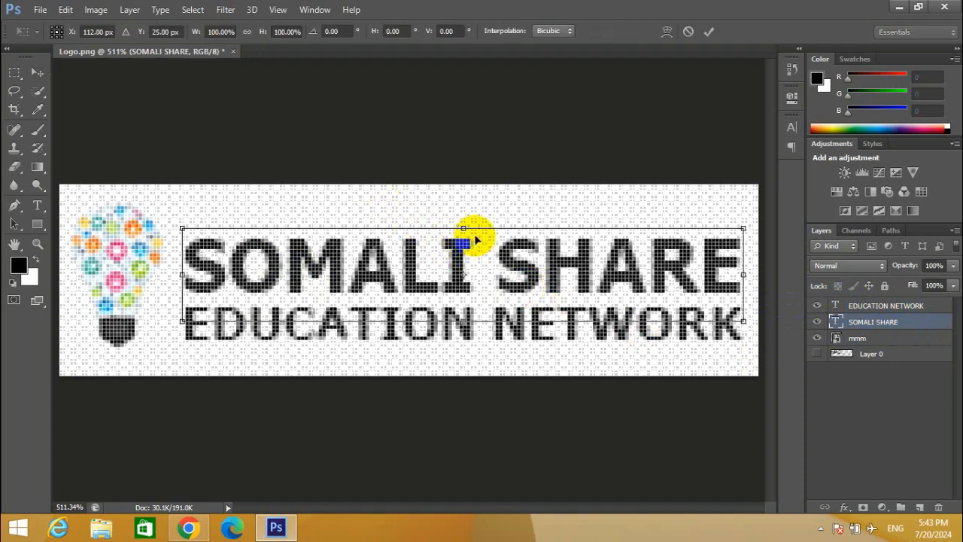
pyautogui.moveTo(463, 226); pyautogui.dragTo(463, 206)
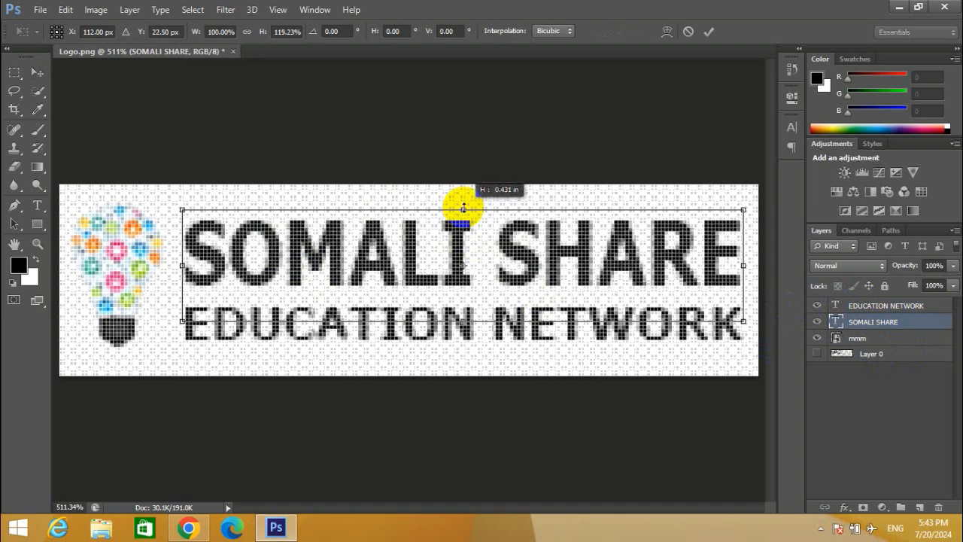
pyautogui.moveTo(463, 206); pyautogui.dragTo(464, 205)
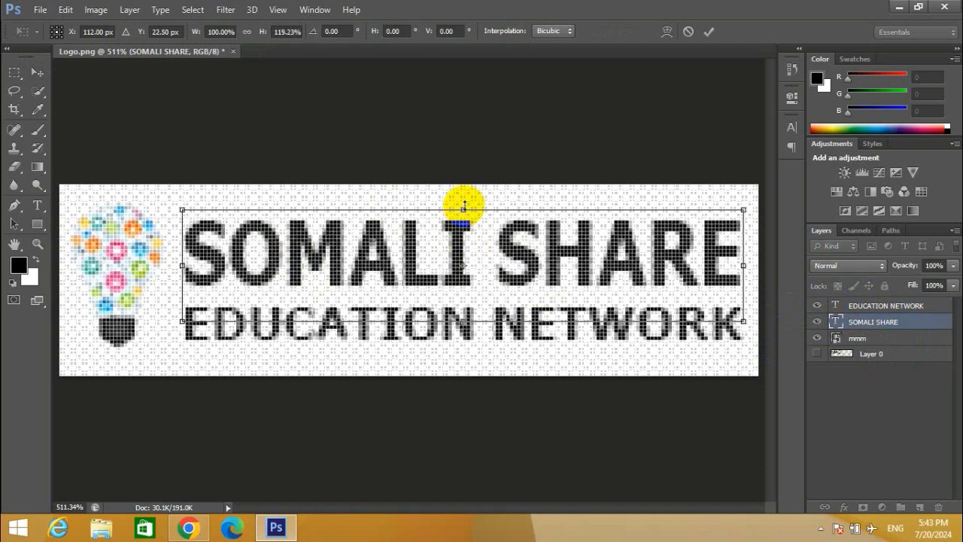
pyautogui.press('Return')
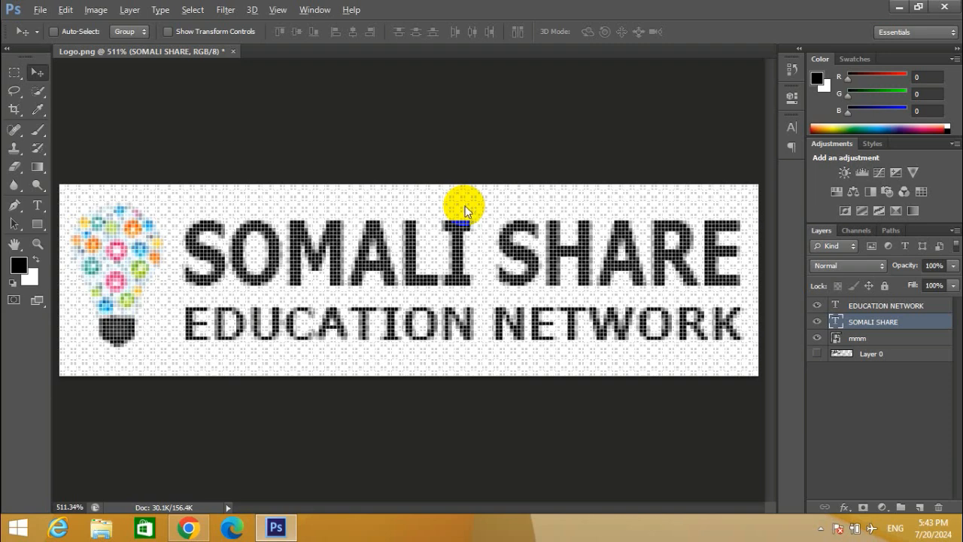
# - Save the logo to the Desktop as a PNG copy named MY LOGO, using Smallest / Slow compression and no interlacing
pyautogui.hotkey('alt', 'f')
pyautogui.press('Escape')
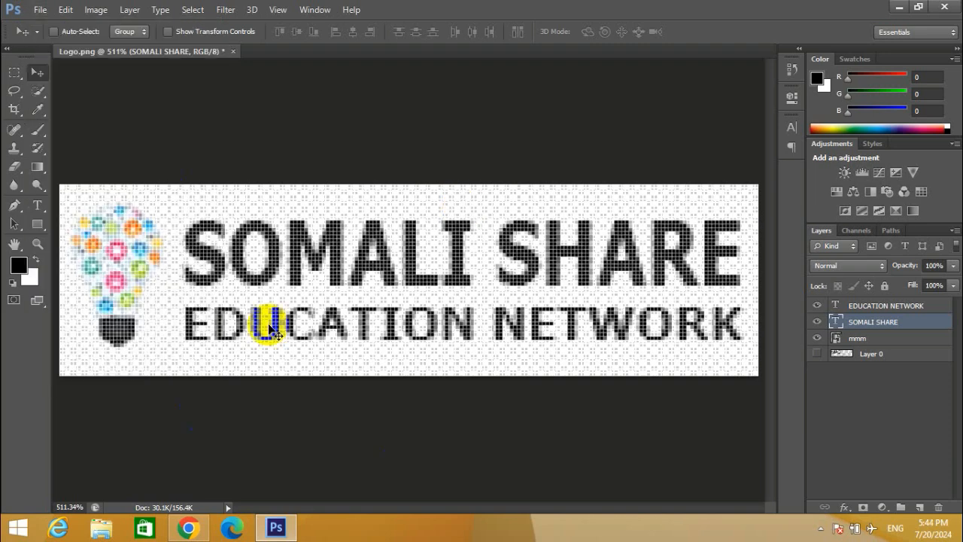
pyautogui.hotkey('alt', 'f')
pyautogui.press('a')
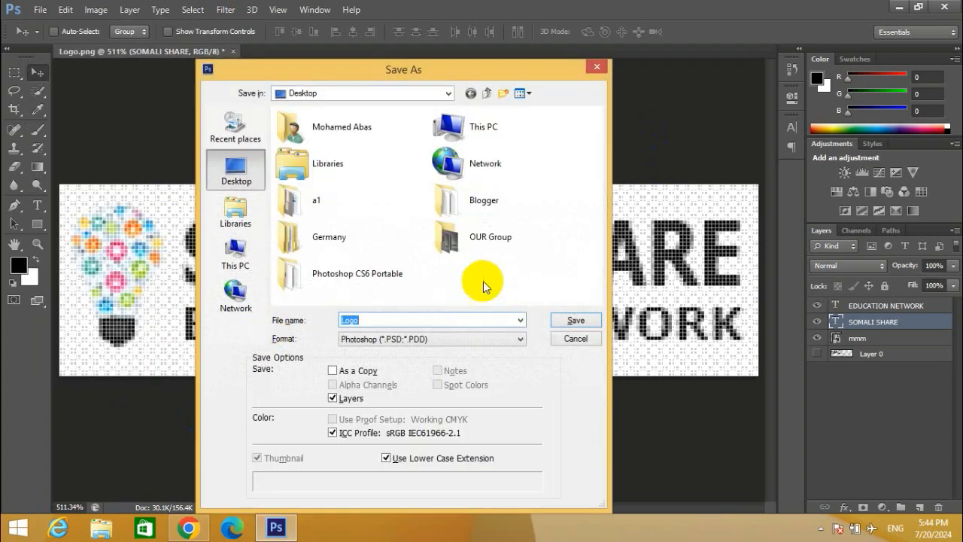
pyautogui.click(410, 340)
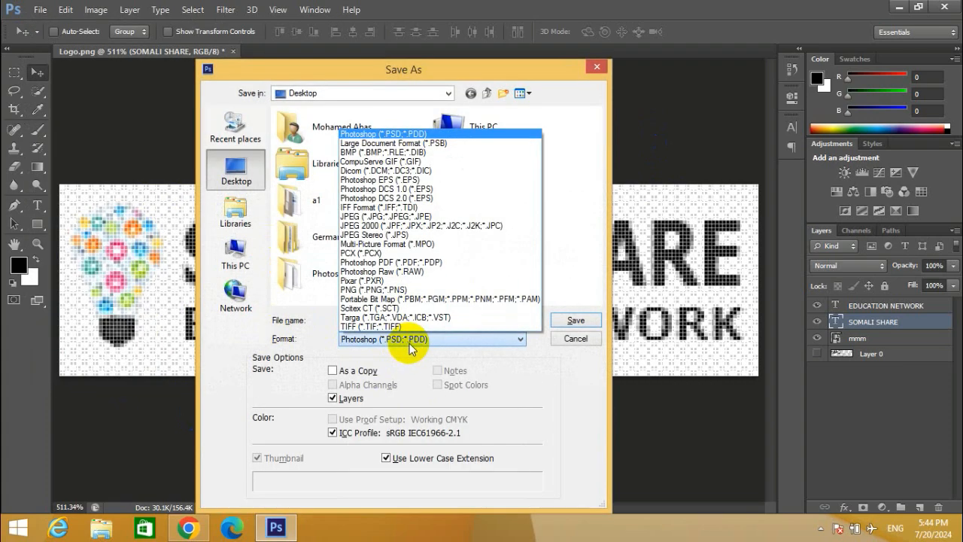
pyautogui.click(378, 290)
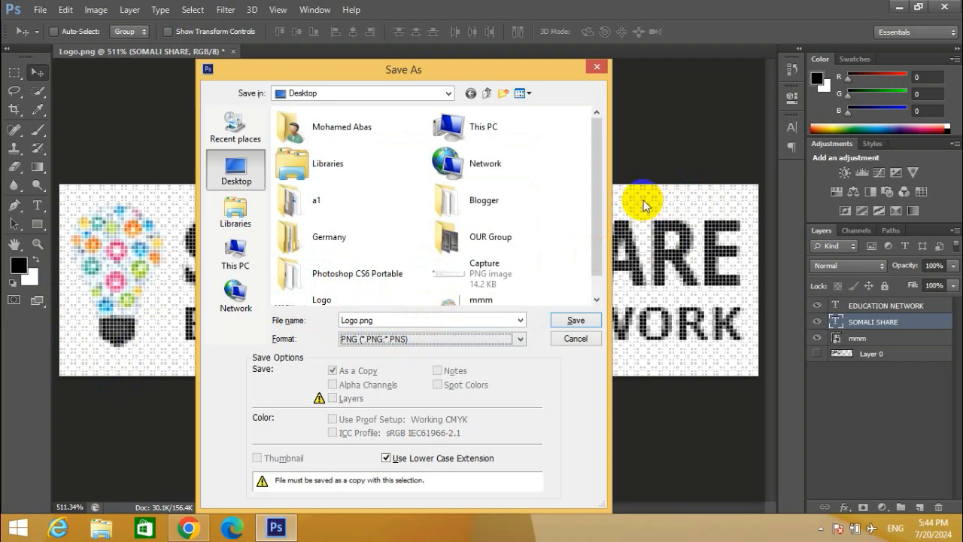
pyautogui.scroll(-2, 586, 213)
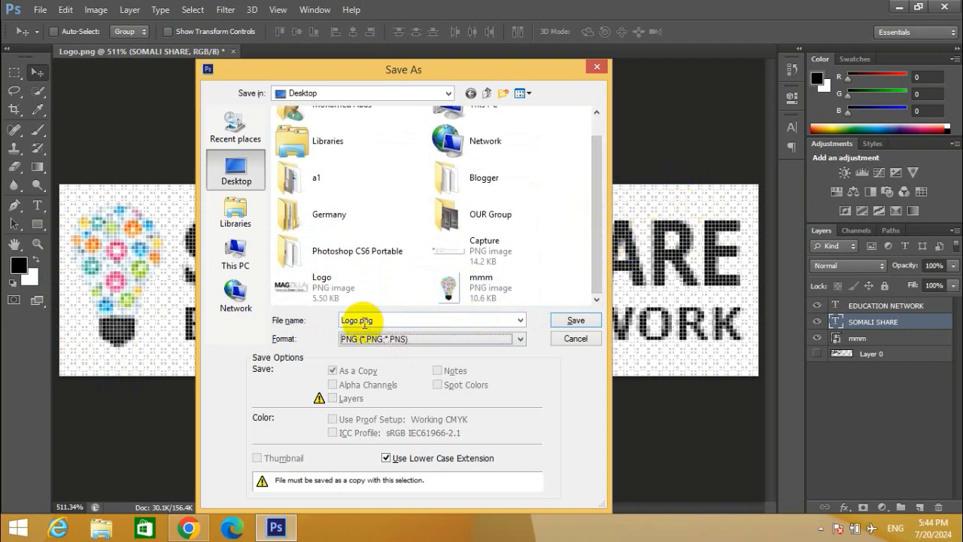
pyautogui.doubleClick(354, 320)
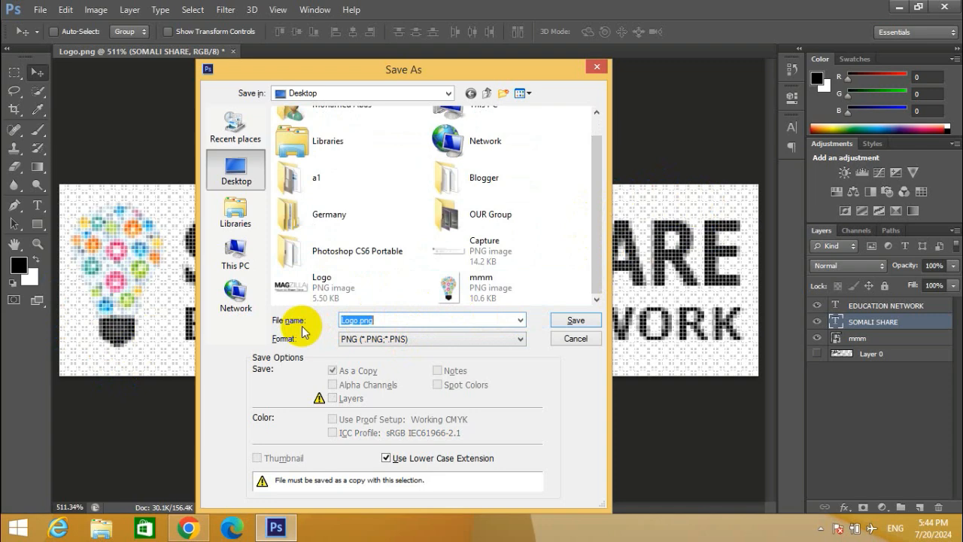
pyautogui.write('MY LOGO')
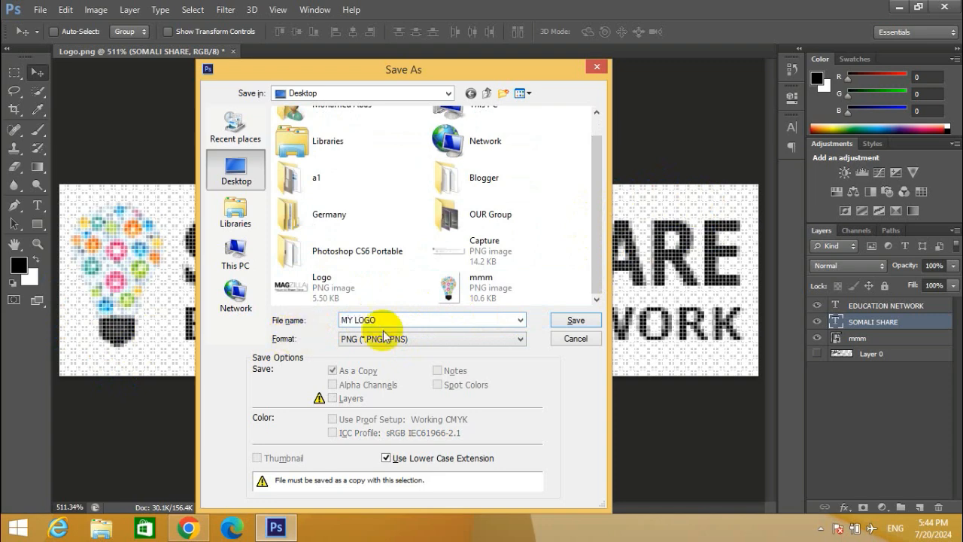
pyautogui.click(575, 322)
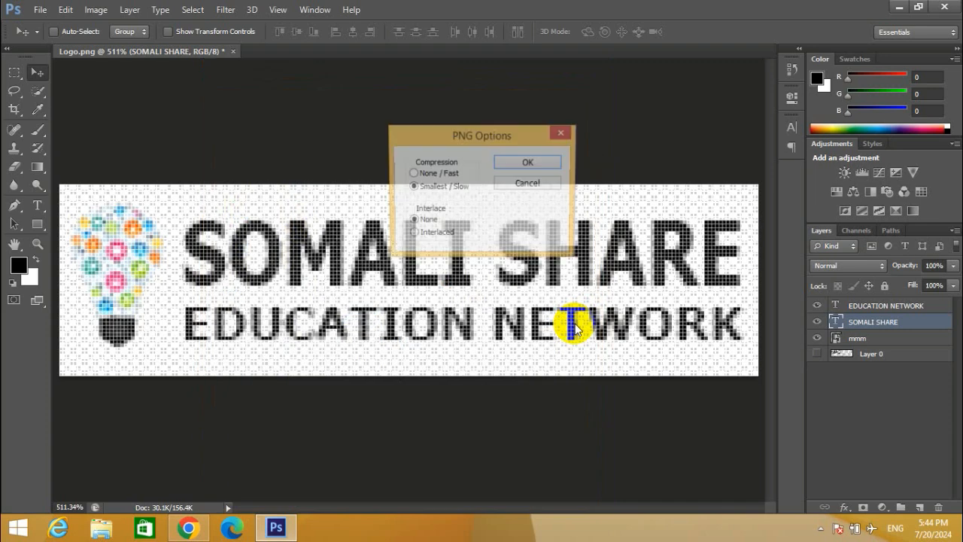
pyautogui.click(527, 160)
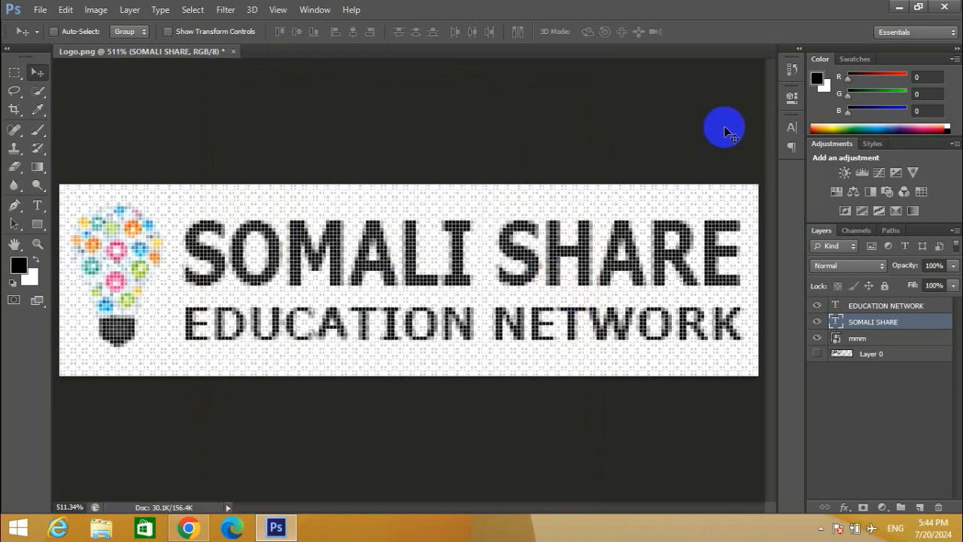
# - Quit Photoshop without saving changes to Logo.png, and open the picture-to-ICO converter in FormatFactory
pyautogui.click(945, 7)
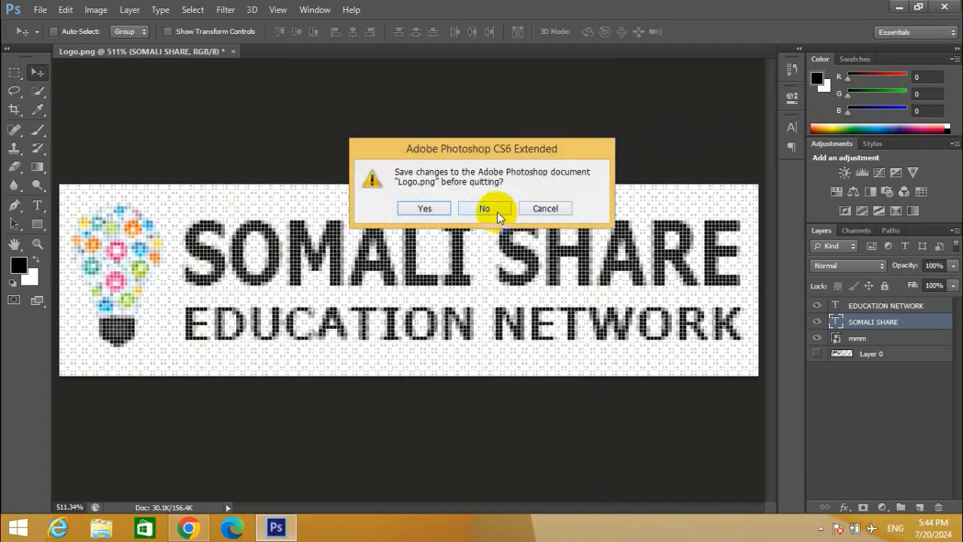
pyautogui.click(489, 216)
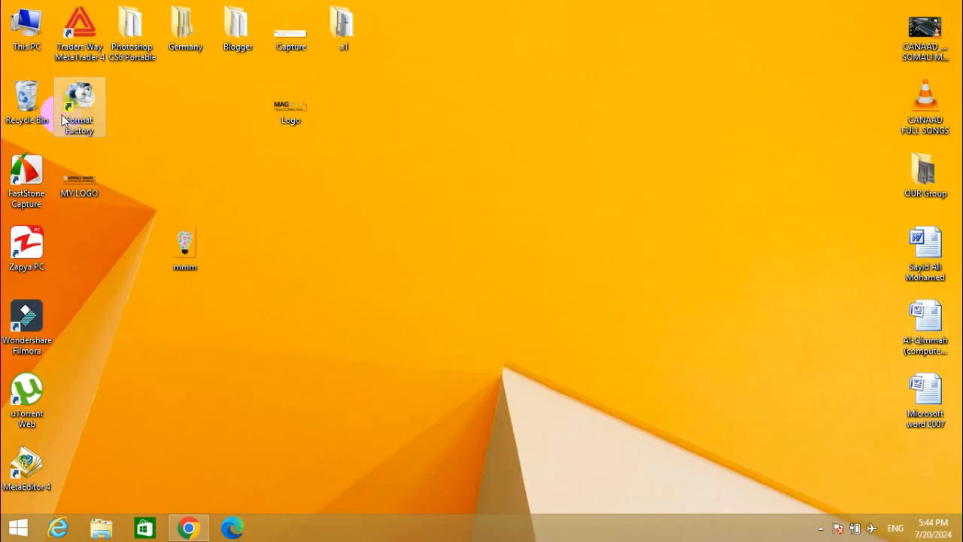
pyautogui.doubleClick(76, 110)
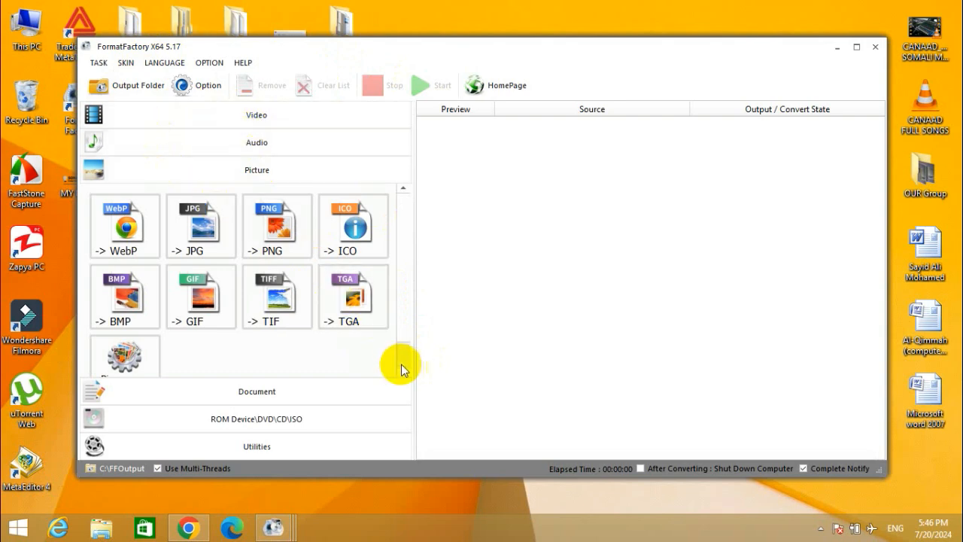
pyautogui.scroll(-2, 404, 331)
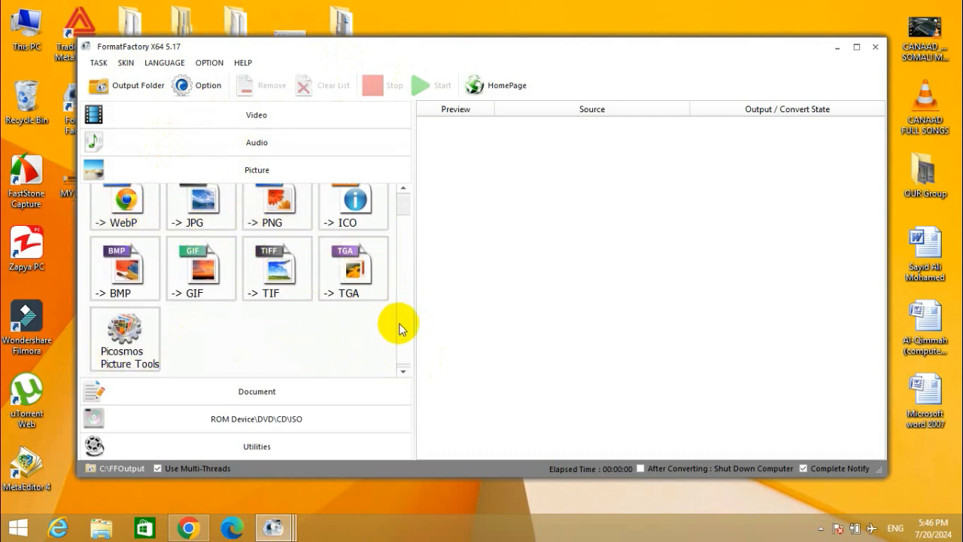
pyautogui.scroll(2, 408, 213)
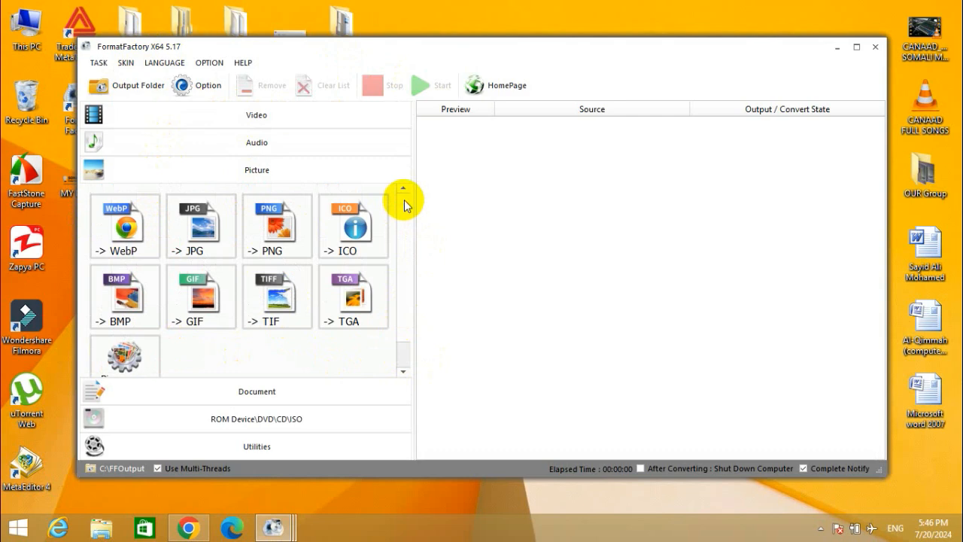
pyautogui.click(364, 231)
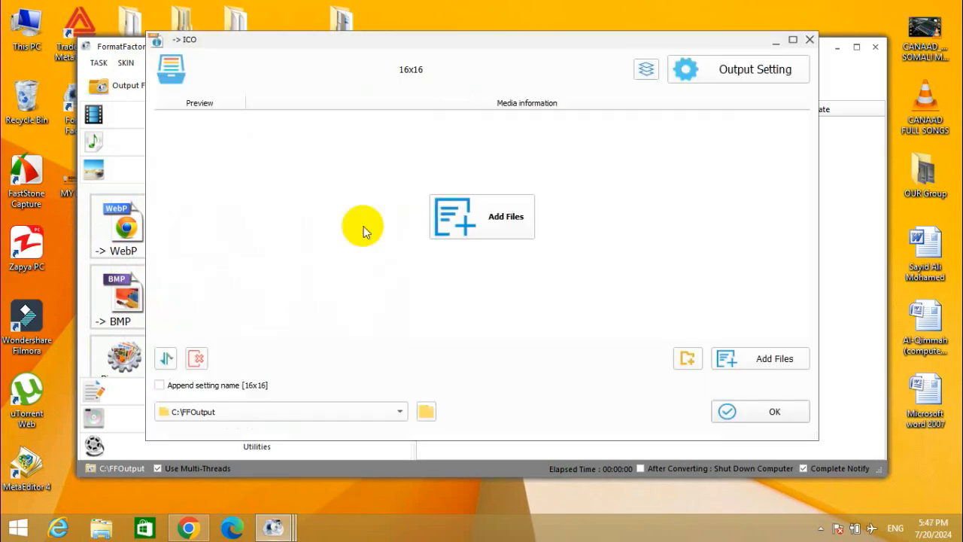
# - Add the mmm bulb image from the Desktop to the 16x16 ICO conversion and accept the C:\FFOutput output folder
pyautogui.click(533, 238)
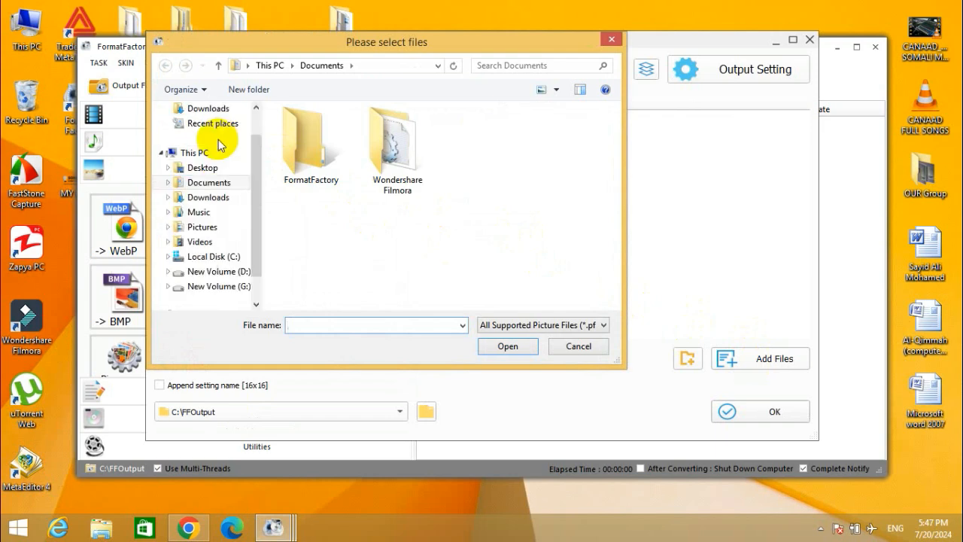
pyautogui.click(201, 168)
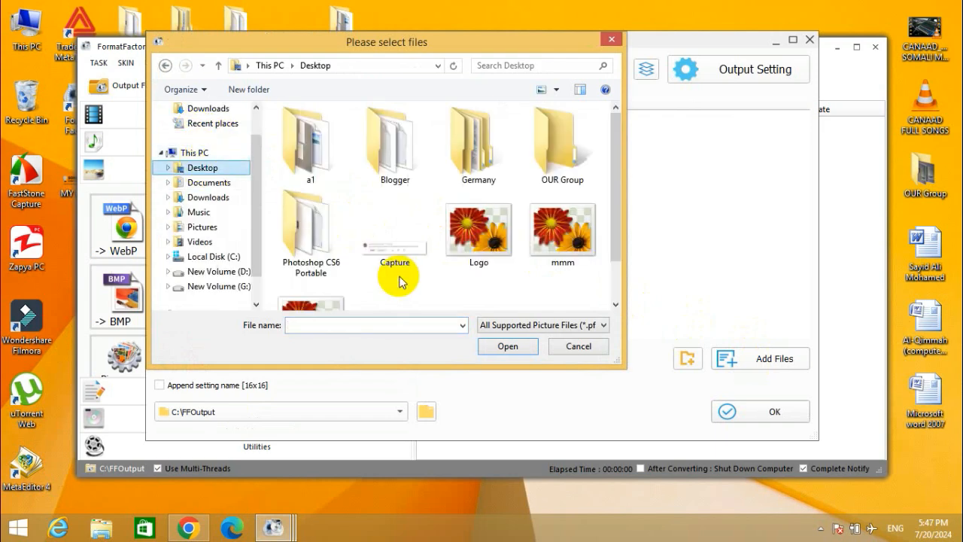
pyautogui.moveTo(615, 229); pyautogui.dragTo(615, 267)
pyautogui.click(557, 196)
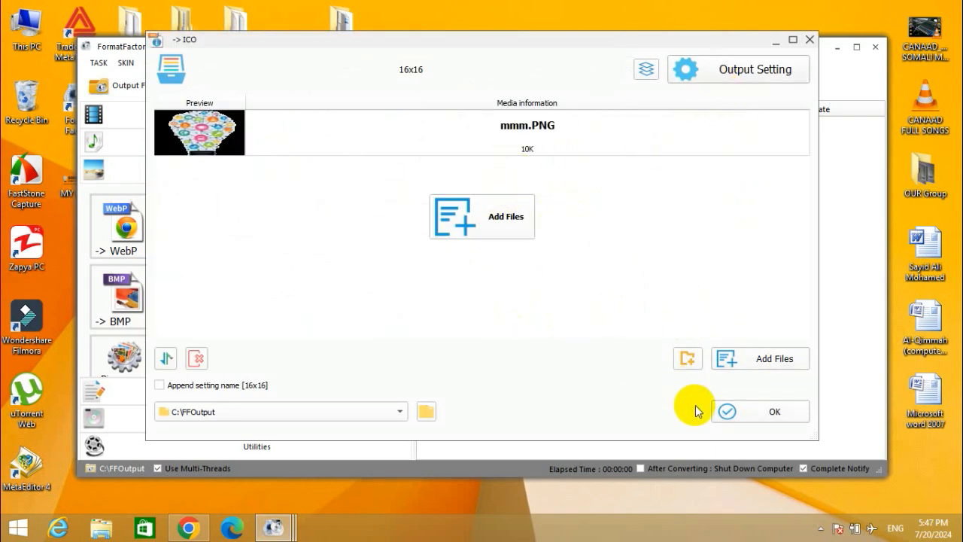
pyautogui.click(735, 411)
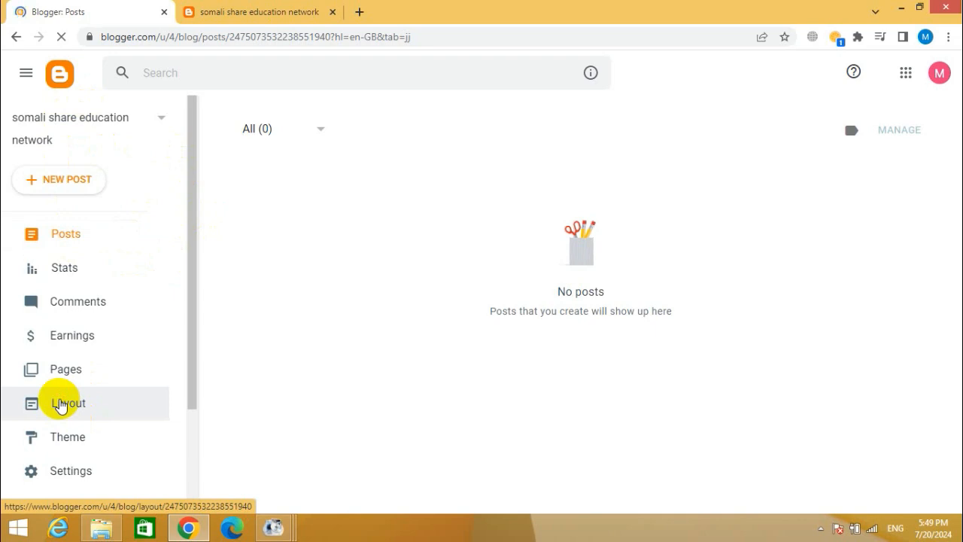
# - Open the page header gadget's settings in the Blogger layout and set its image source to upload from computer
pyautogui.click(38, 402)
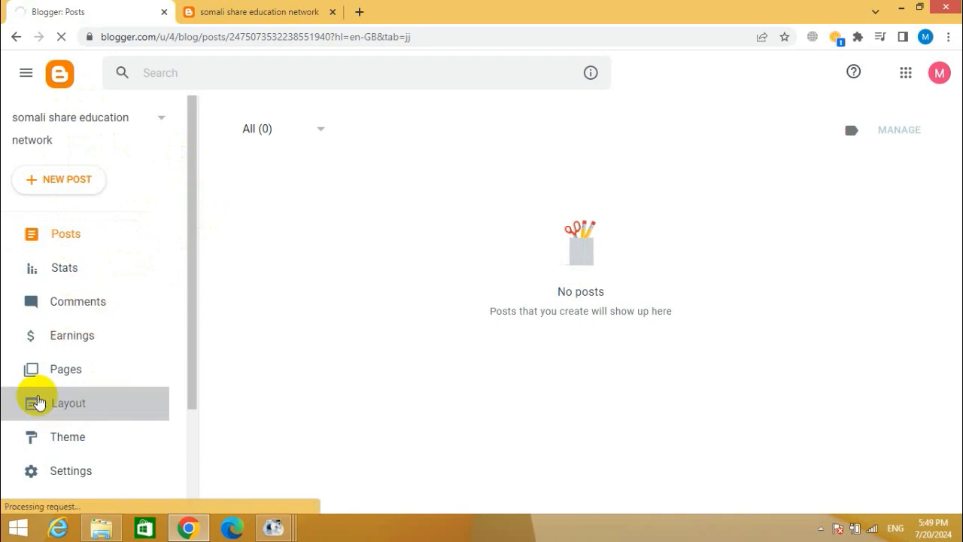
pyautogui.click(38, 402)
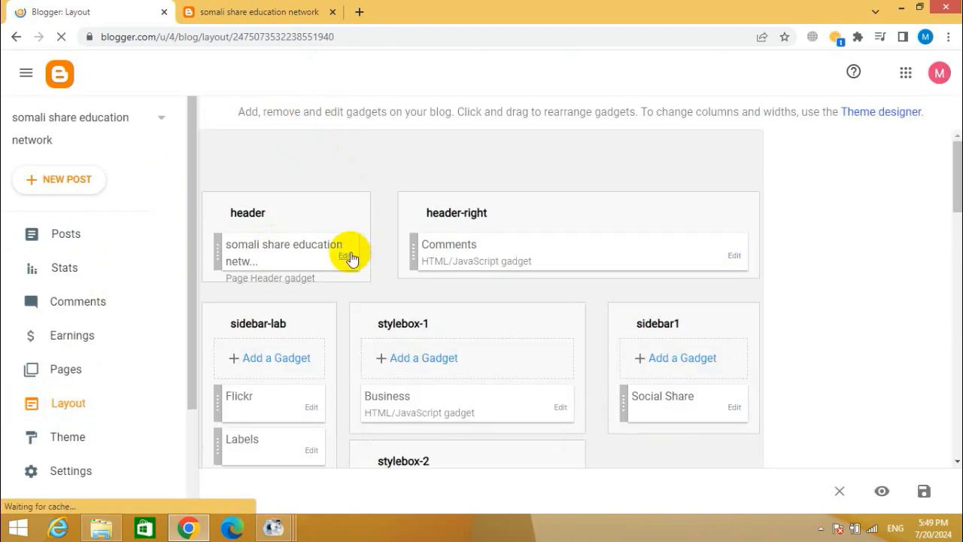
pyautogui.click(343, 257)
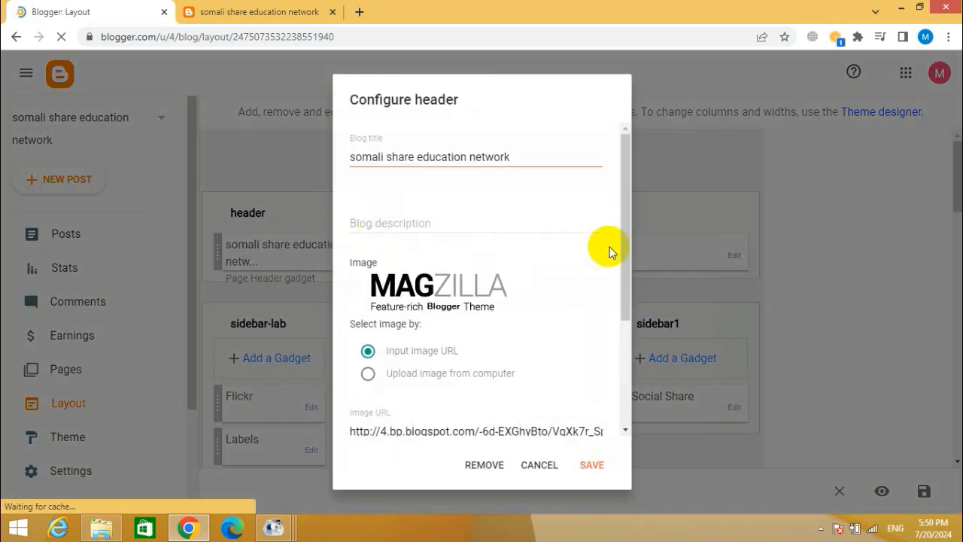
pyautogui.doubleClick(618, 255)
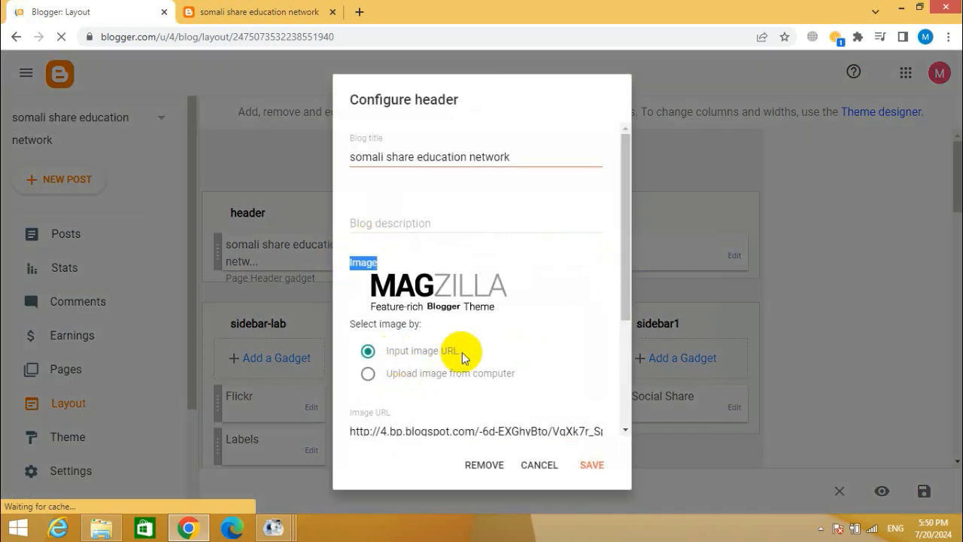
pyautogui.click(367, 375)
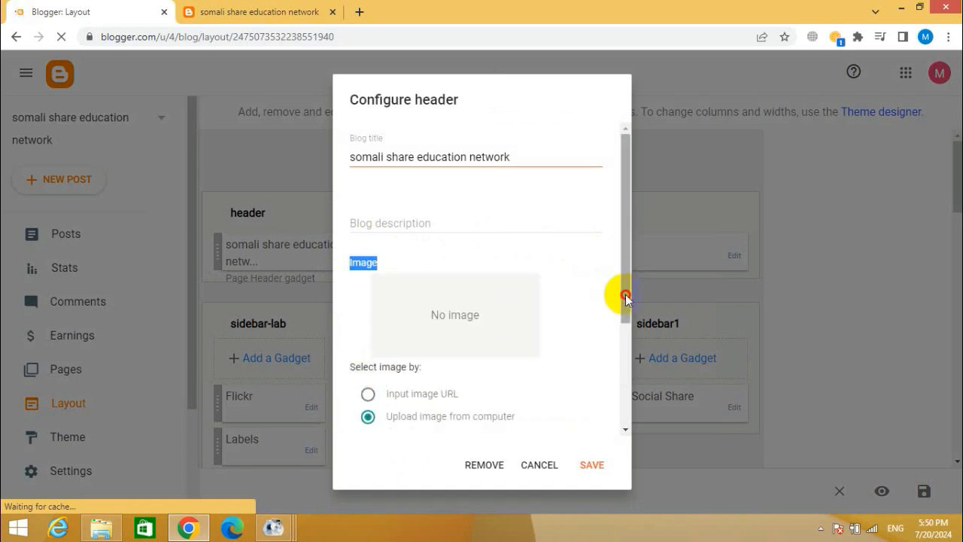
# - Upload the MY LOGO PNG from the Desktop as the header image and save the header configuration
pyautogui.moveTo(624, 294); pyautogui.dragTo(621, 354)
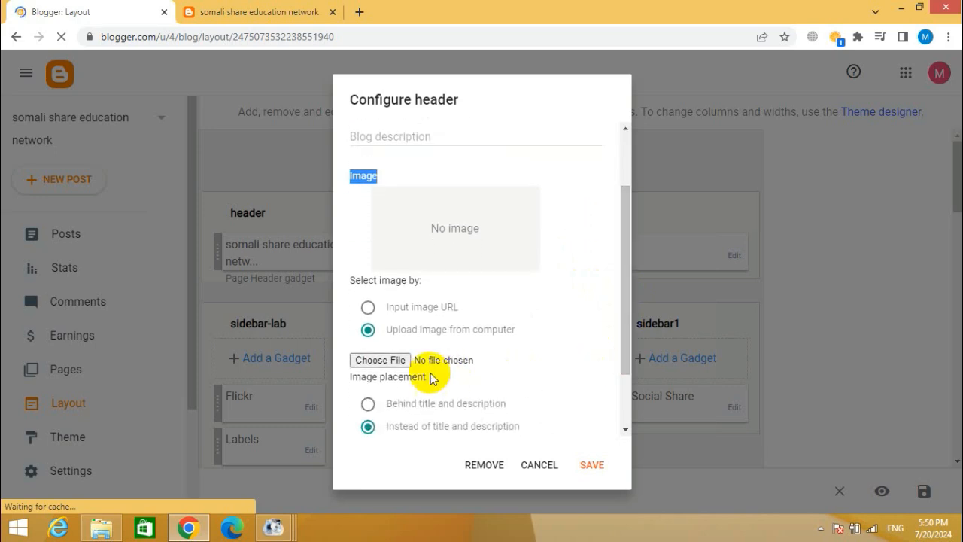
pyautogui.click(382, 362)
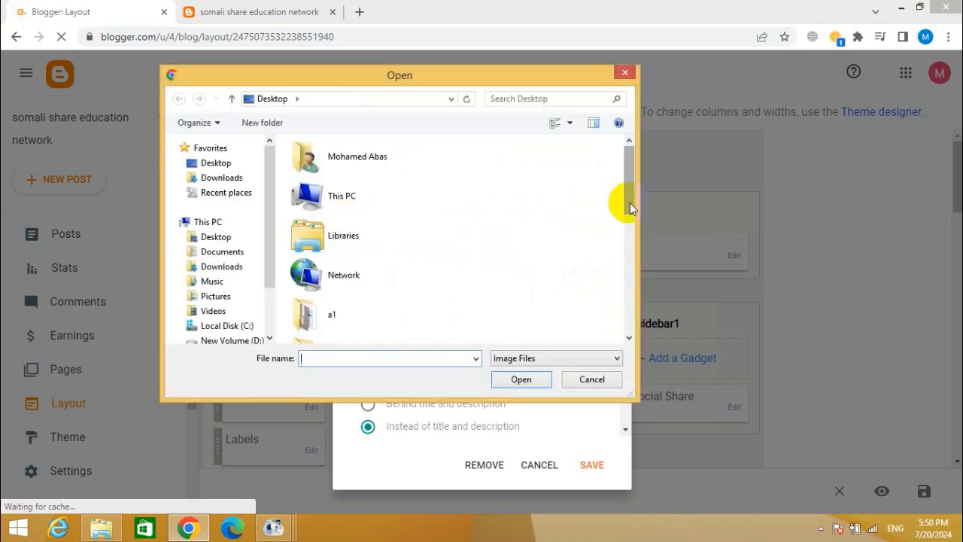
pyautogui.moveTo(624, 204); pyautogui.dragTo(602, 309)
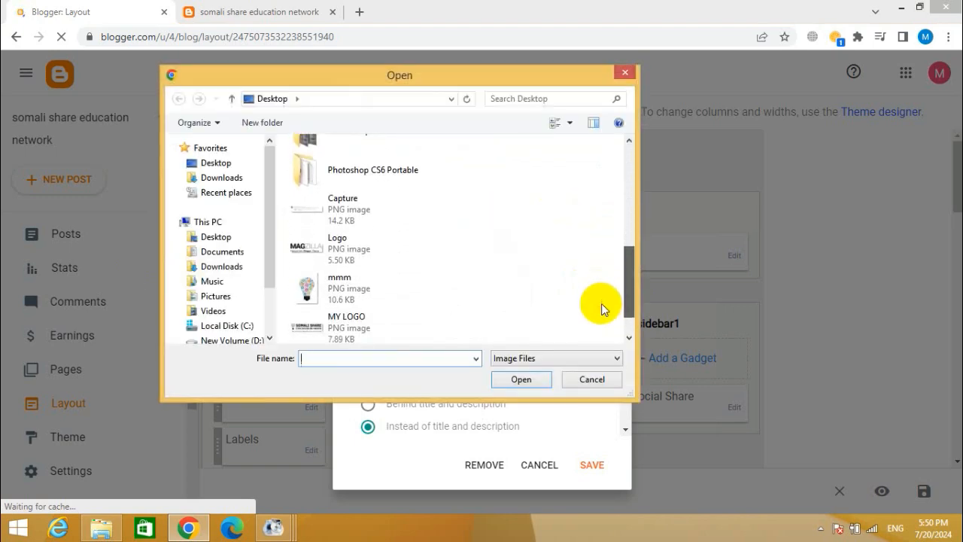
pyautogui.doubleClick(321, 329)
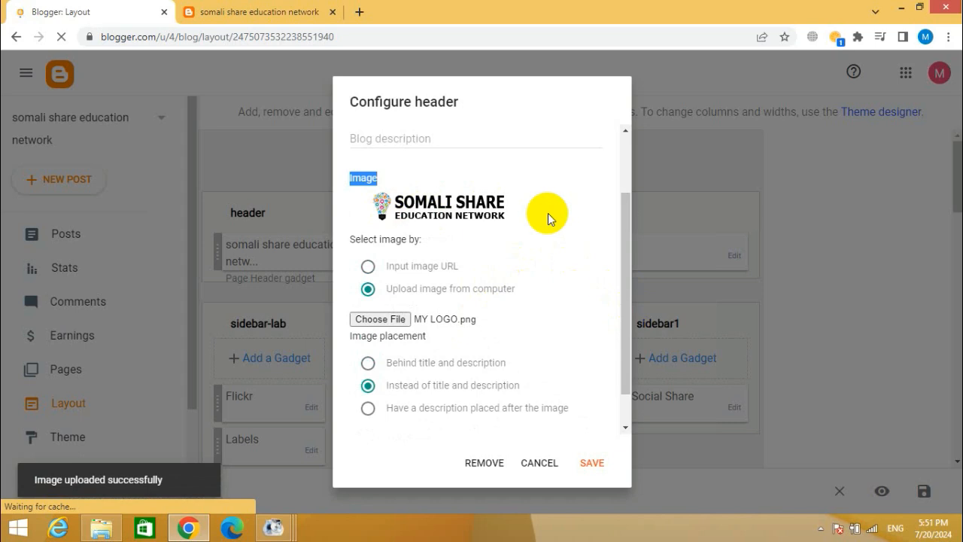
pyautogui.click(594, 462)
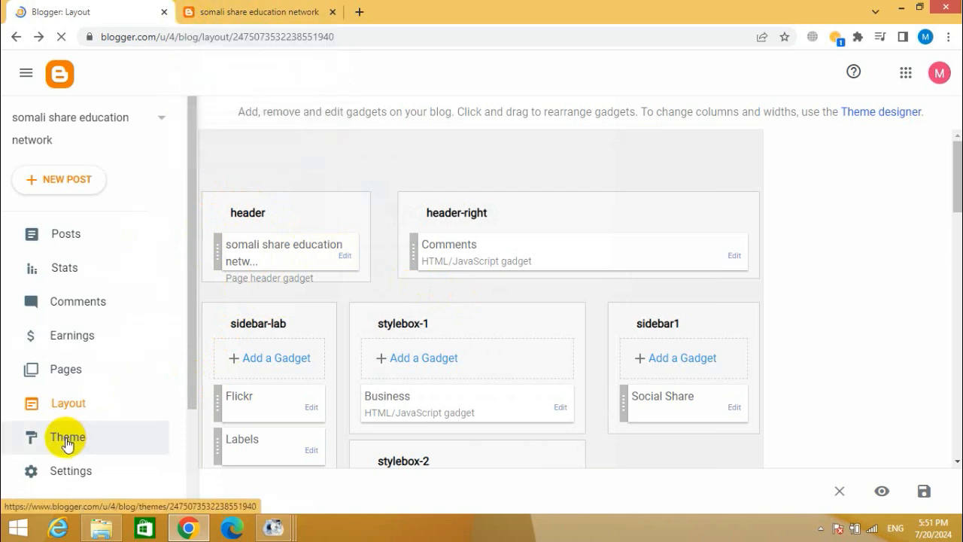
# - Upload the MY LOHO2 icon from the Desktop as the blog's custom favicon through the blog settings and save it
pyautogui.click(87, 474)
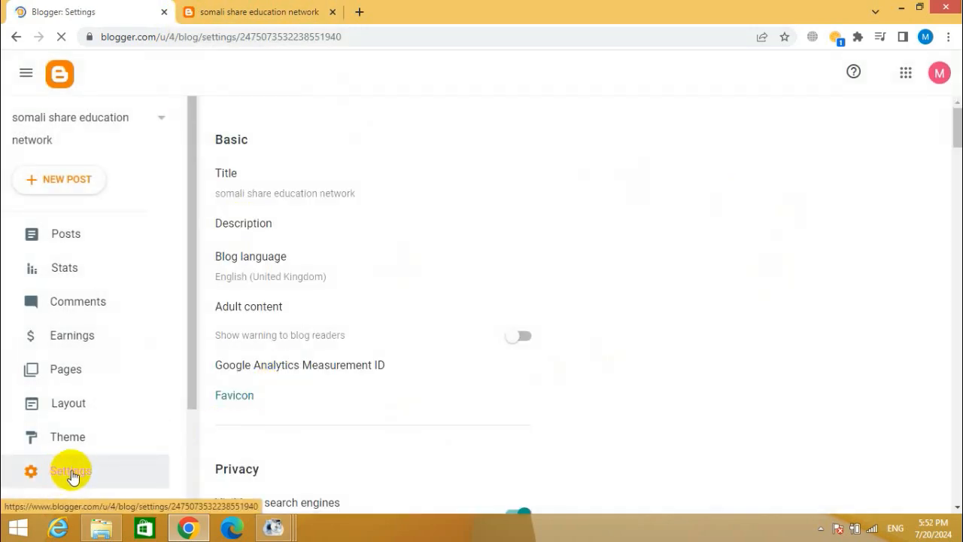
pyautogui.click(236, 397)
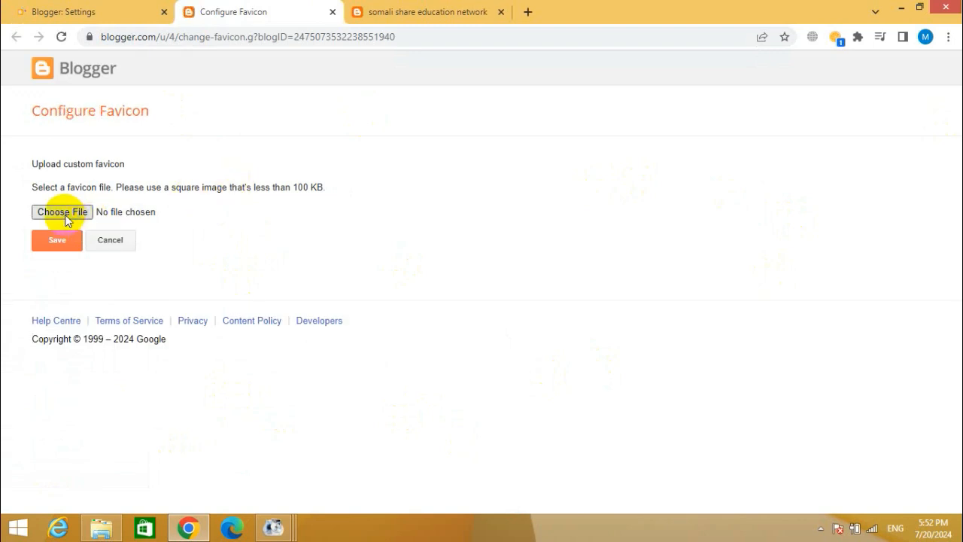
pyautogui.click(66, 217)
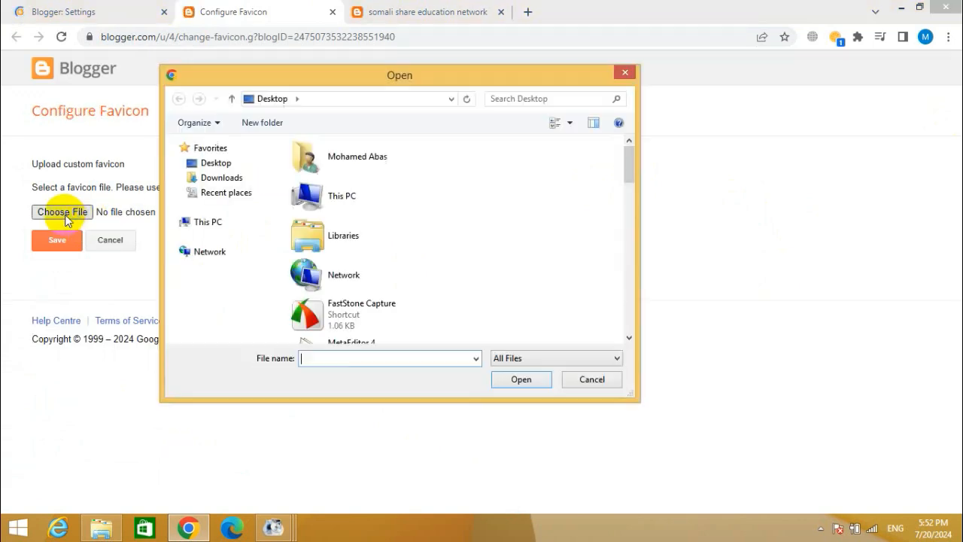
pyautogui.moveTo(630, 177); pyautogui.dragTo(613, 311)
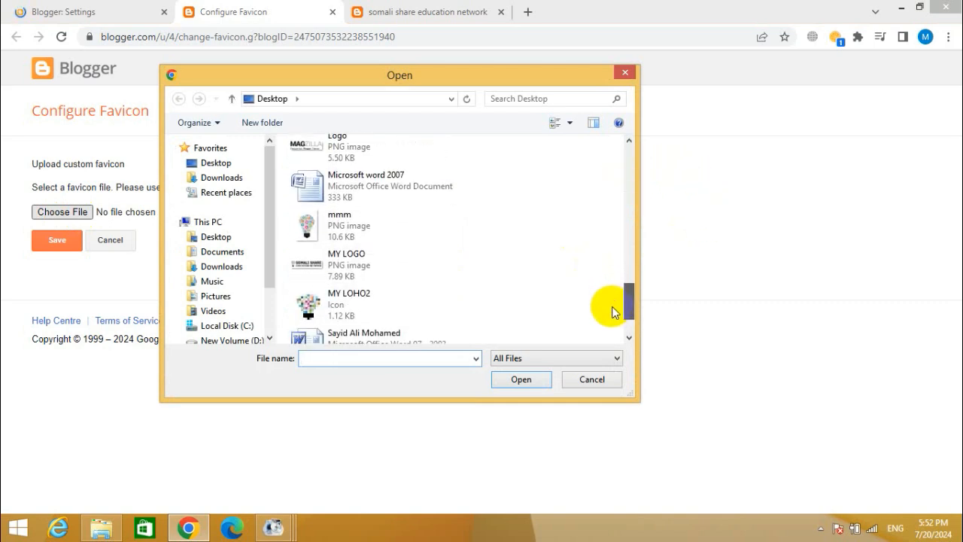
pyautogui.doubleClick(361, 306)
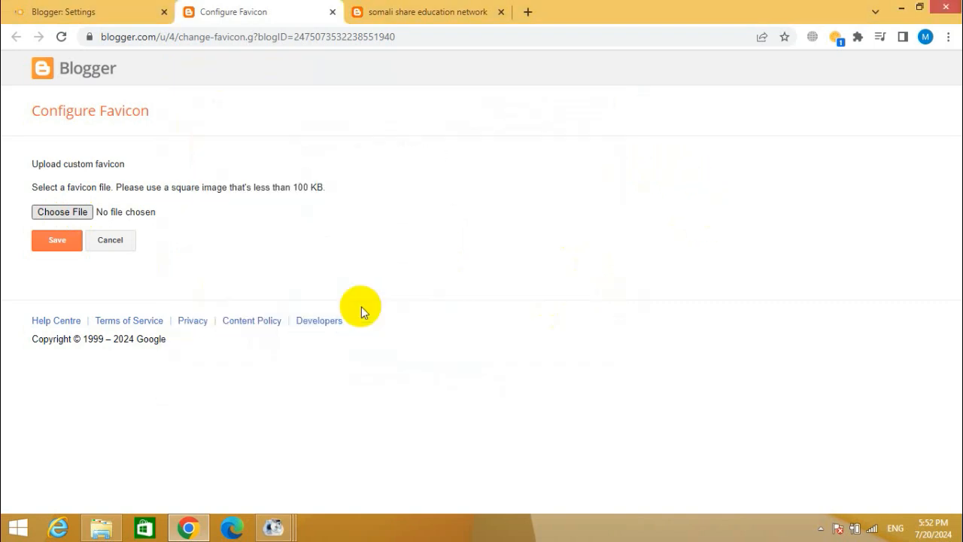
pyautogui.click(154, 232)
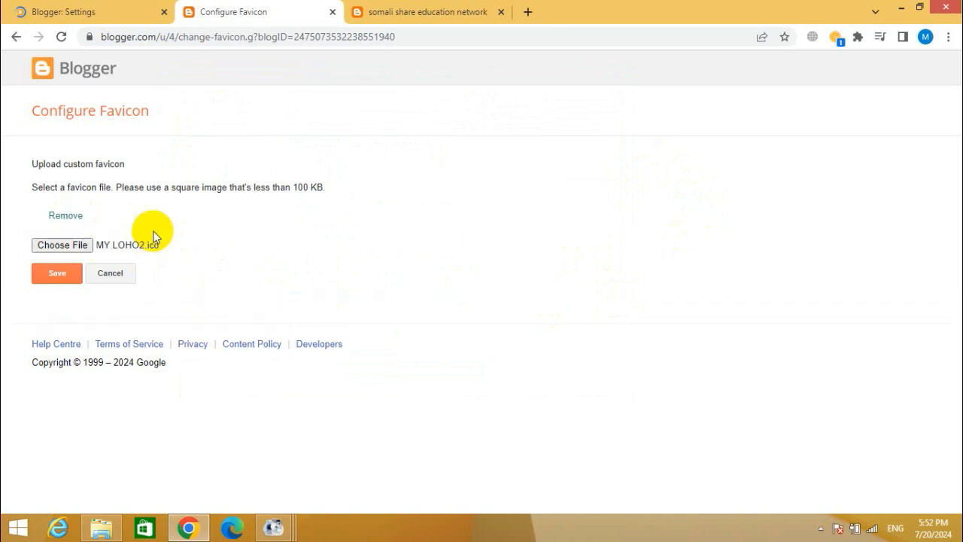
pyautogui.click(57, 275)
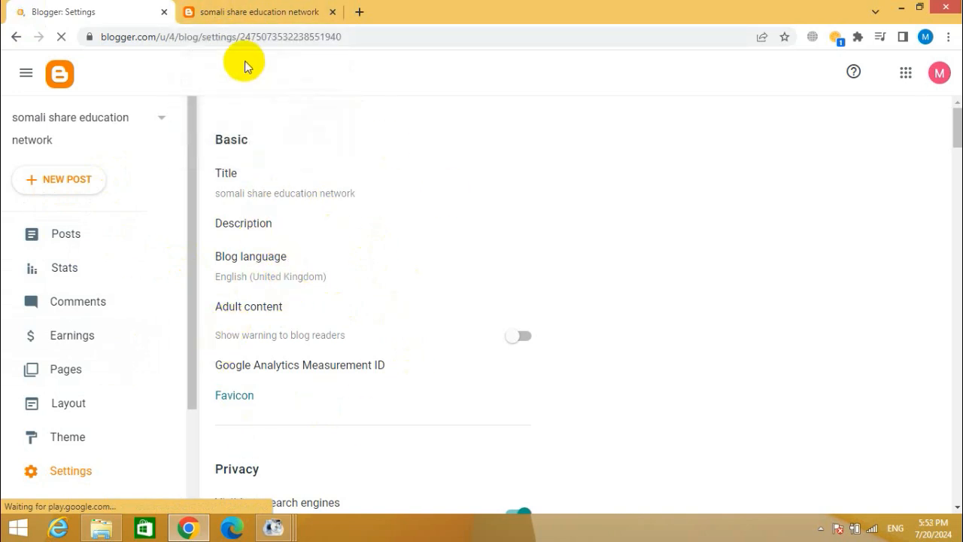
# - Reload the live blog at somalisent.blogspot.com to check the new header logo and favicon
pyautogui.click(244, 12)
pyautogui.click(242, 36)
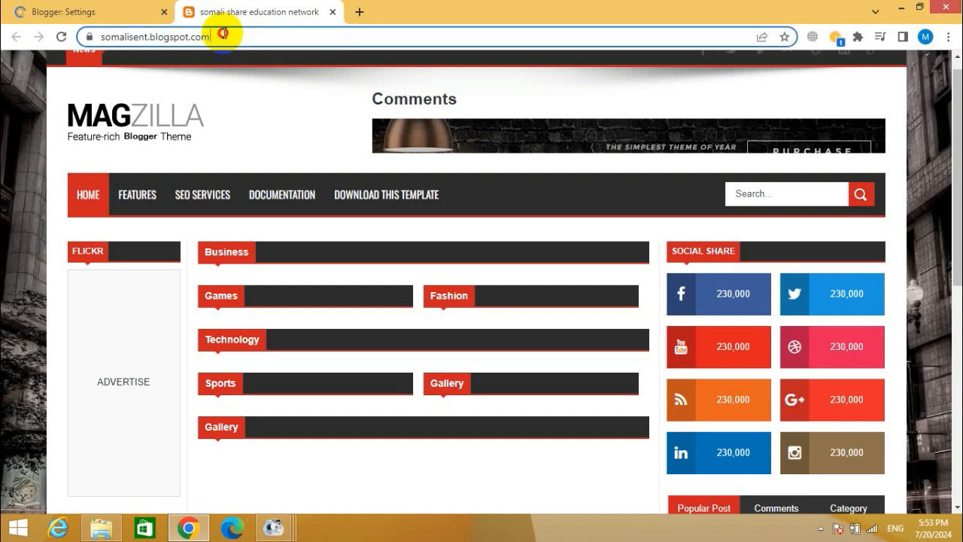
pyautogui.press('Return')
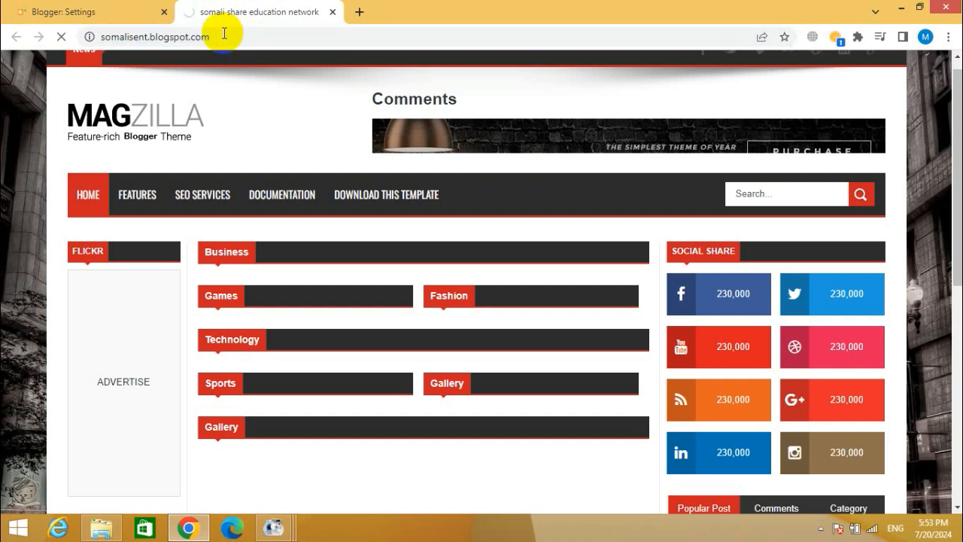